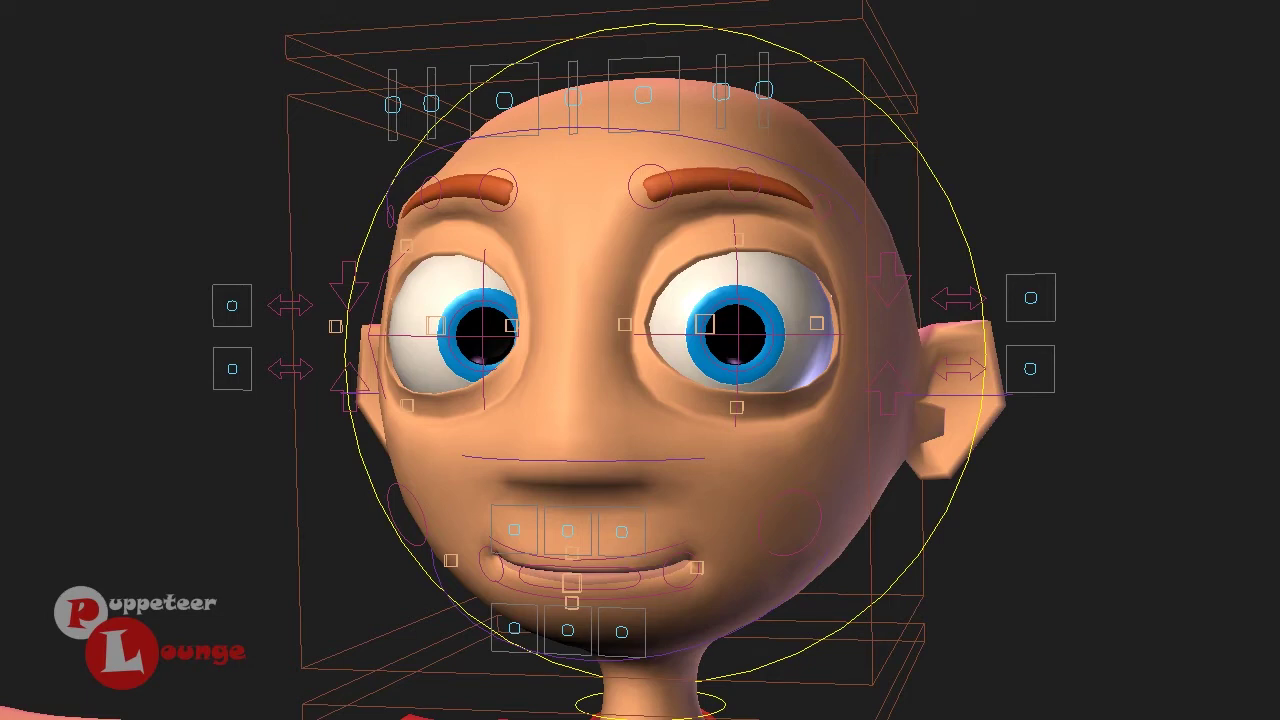
Lower the character's right eyebrow by moving its three circular brow controls down together.
left_click_drag(598, 400, 560, 386, "alt")
middle_click_drag(559, 386, 590, 362)
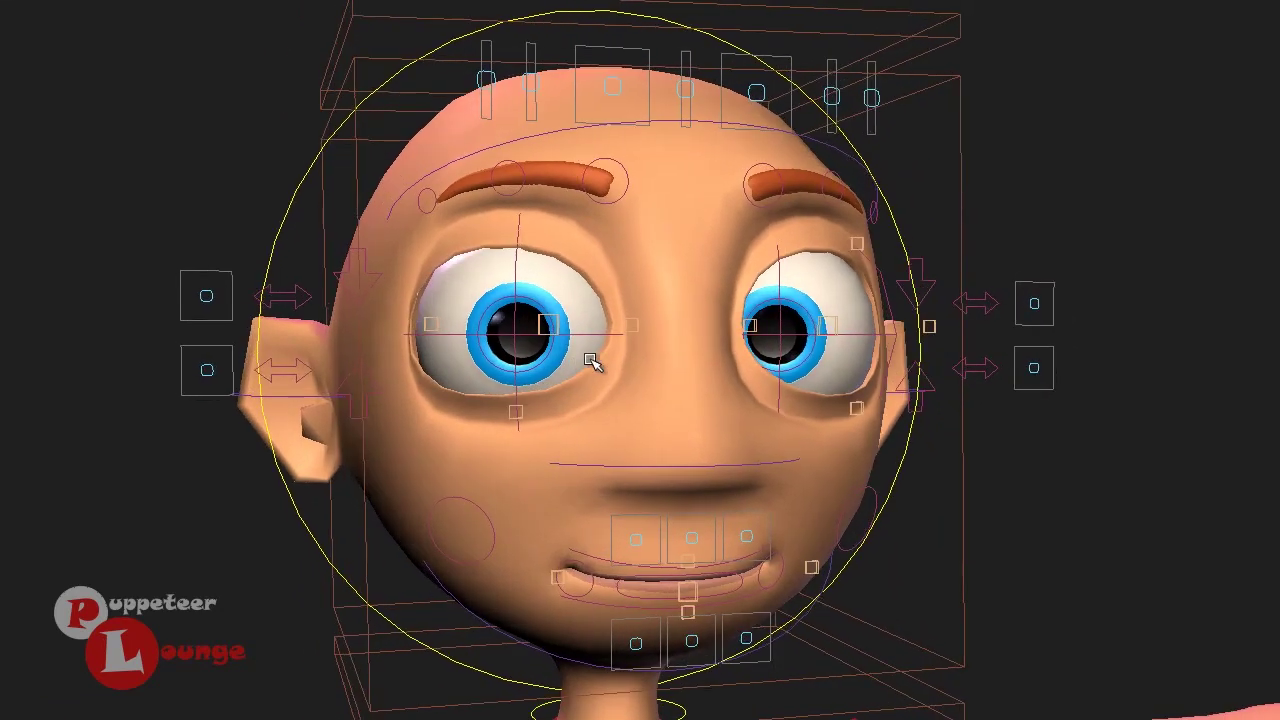
mouse_move(573, 331)
left_mouse_down("alt")
mouse_move(588, 328)
mouse_move(571, 341)
left_mouse_up("alt")
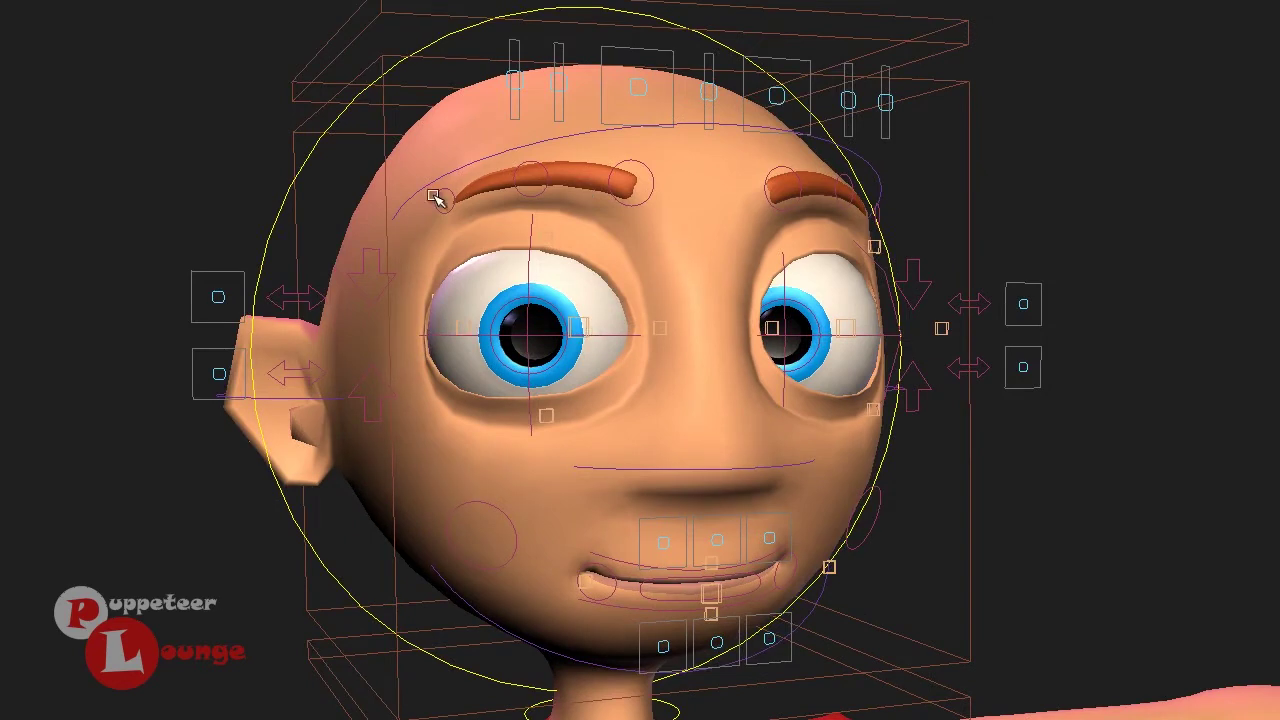
middle_click_drag(607, 533, 593, 316)
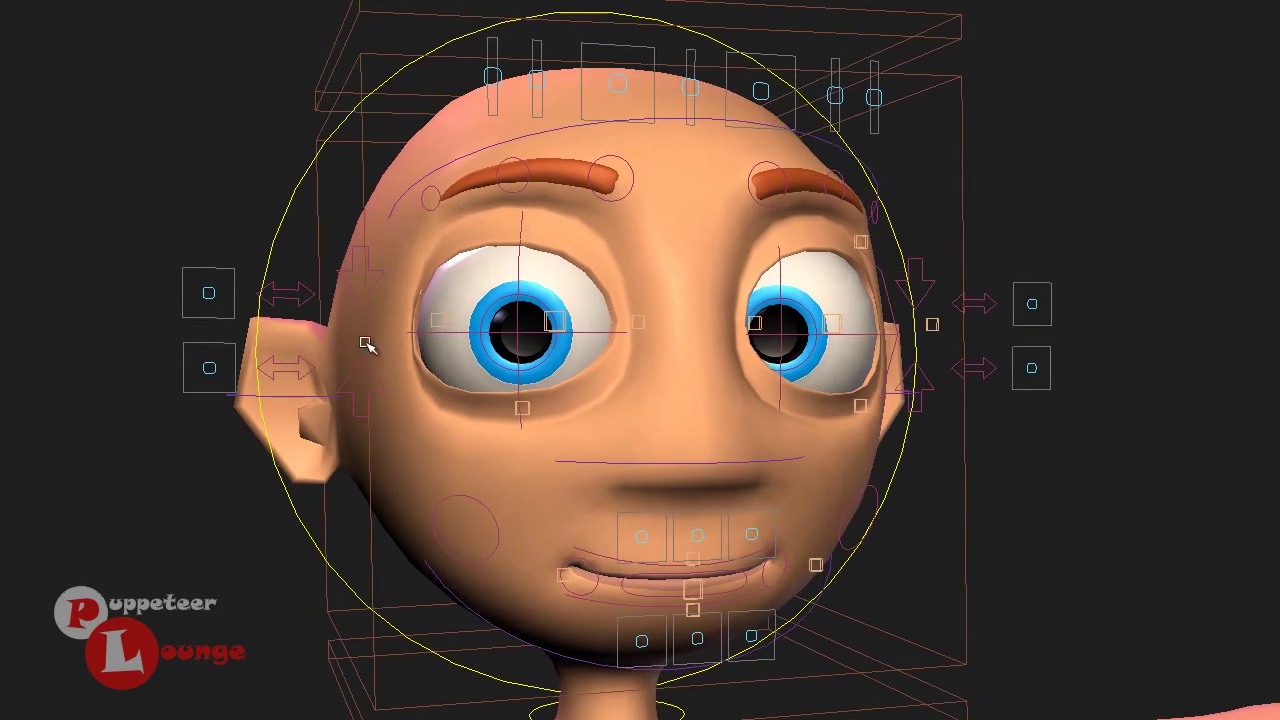
middle_click_drag(634, 550, 648, 228)
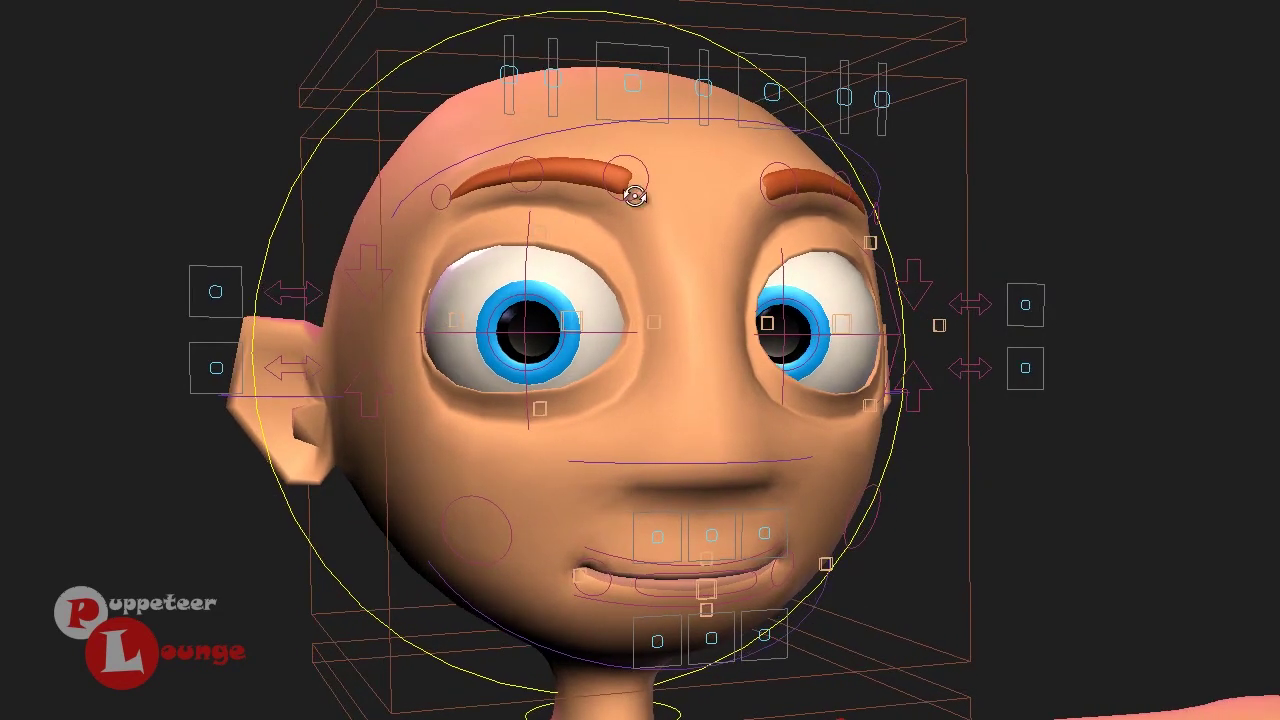
left_click(622, 188)
left_click(447, 195, "shift")
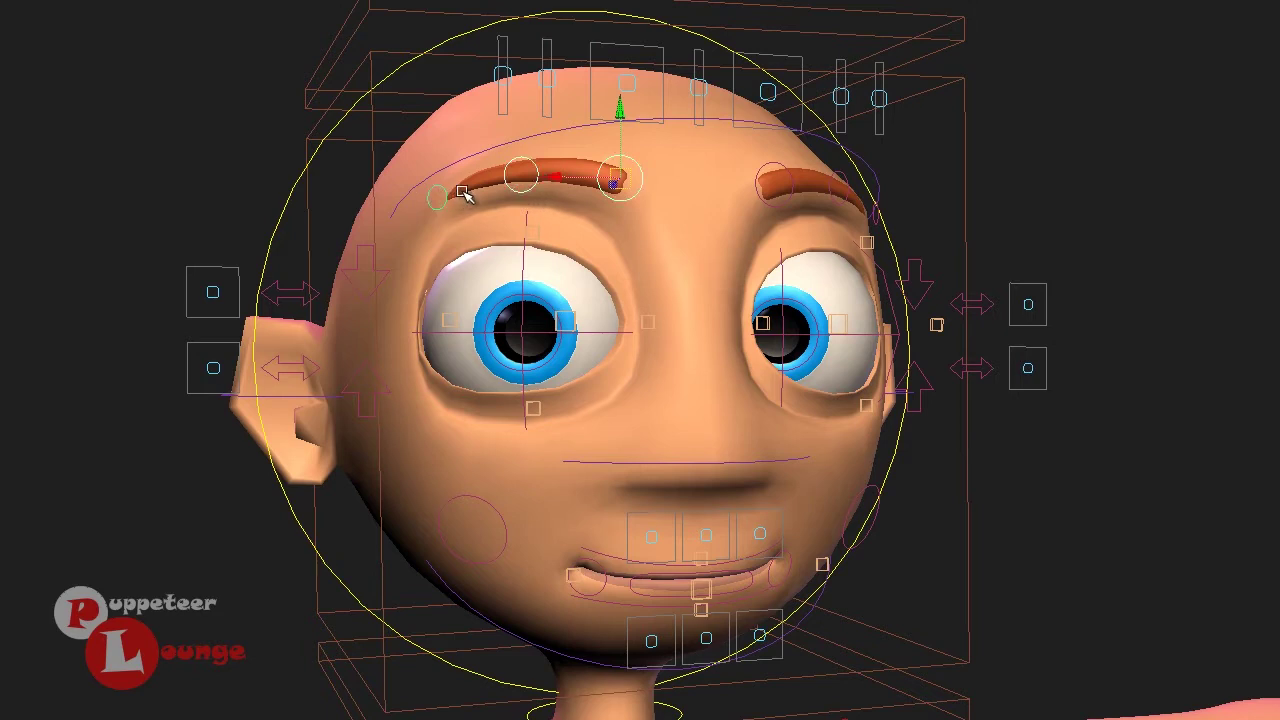
left_click_drag(620, 107, 620, 123)
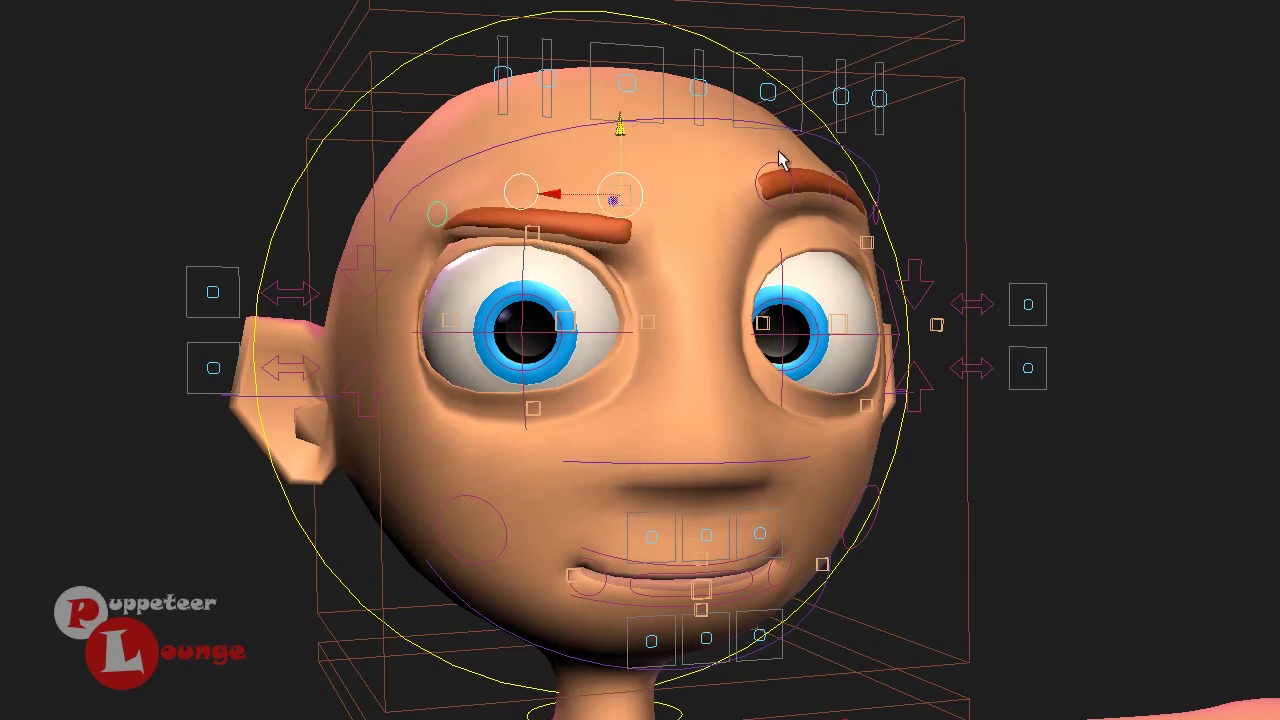
Raise the character's left eyebrow by moving its circular brow controls up together.
key("q")
left_click(782, 202)
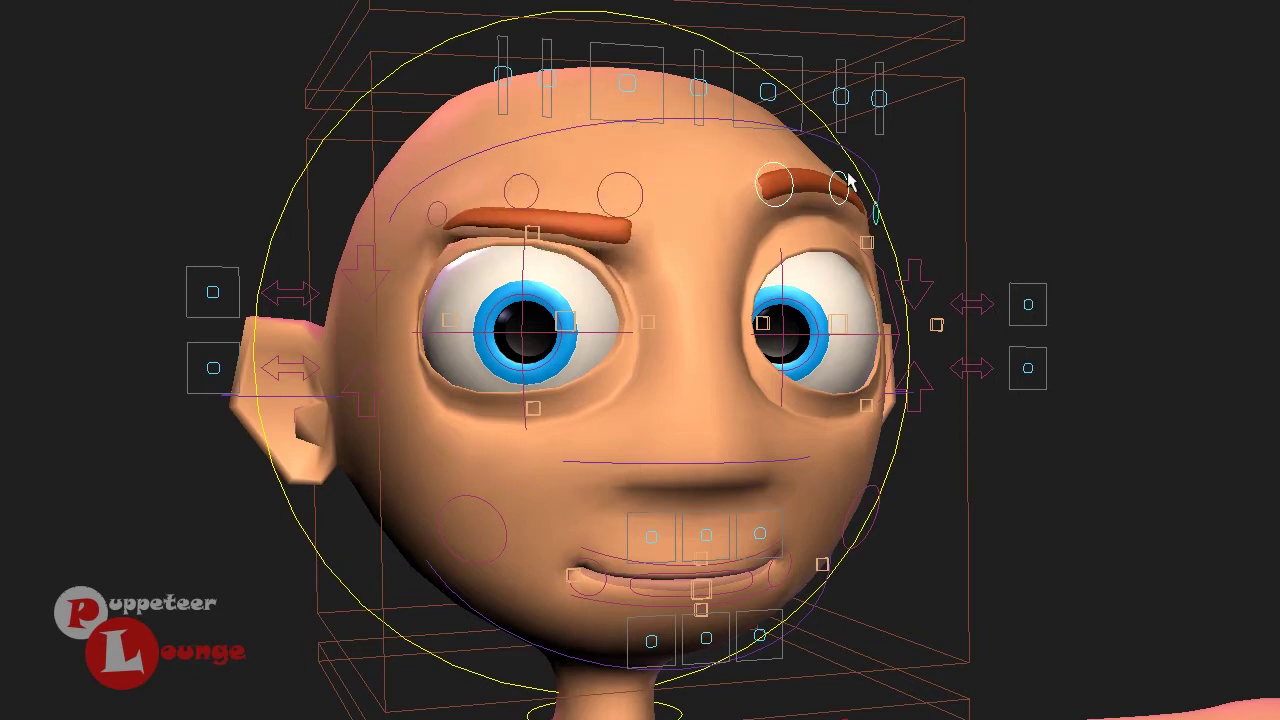
left_click_drag(772, 115, 772, 100)
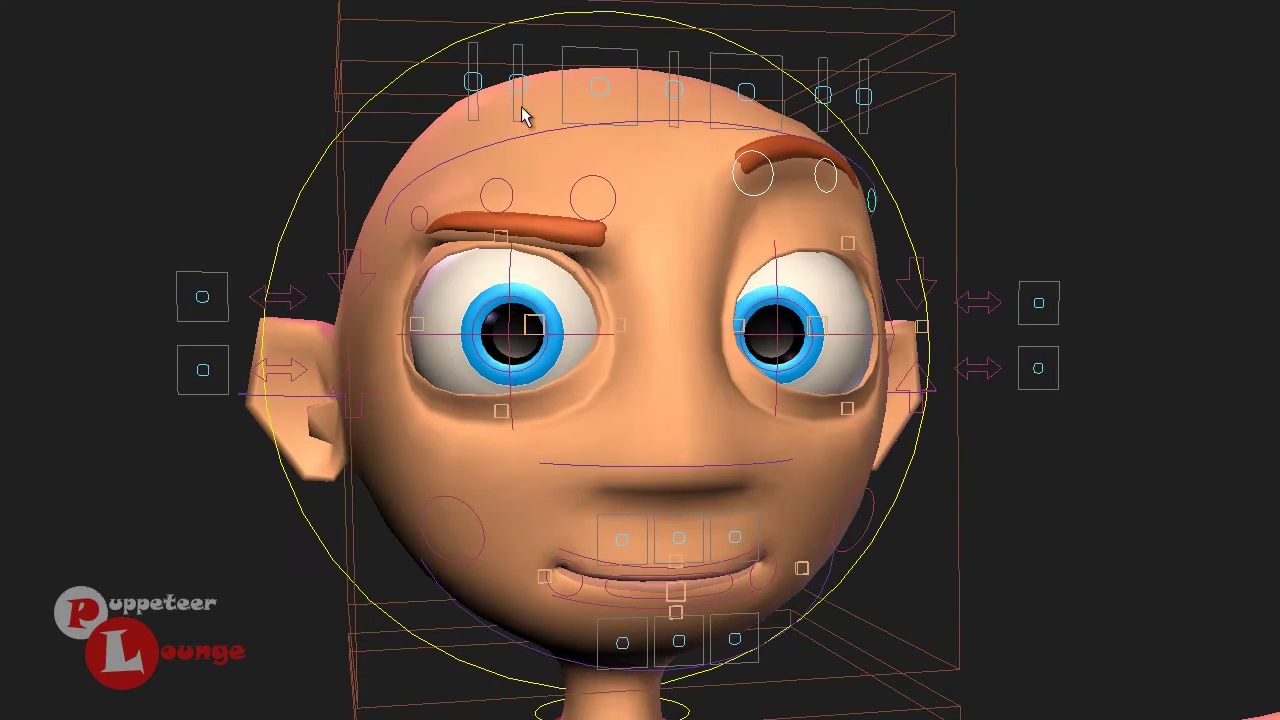
Lower the right eyebrow further with the box and slider controls above the head, and pull its inner end toward the nose.
left_click(511, 104)
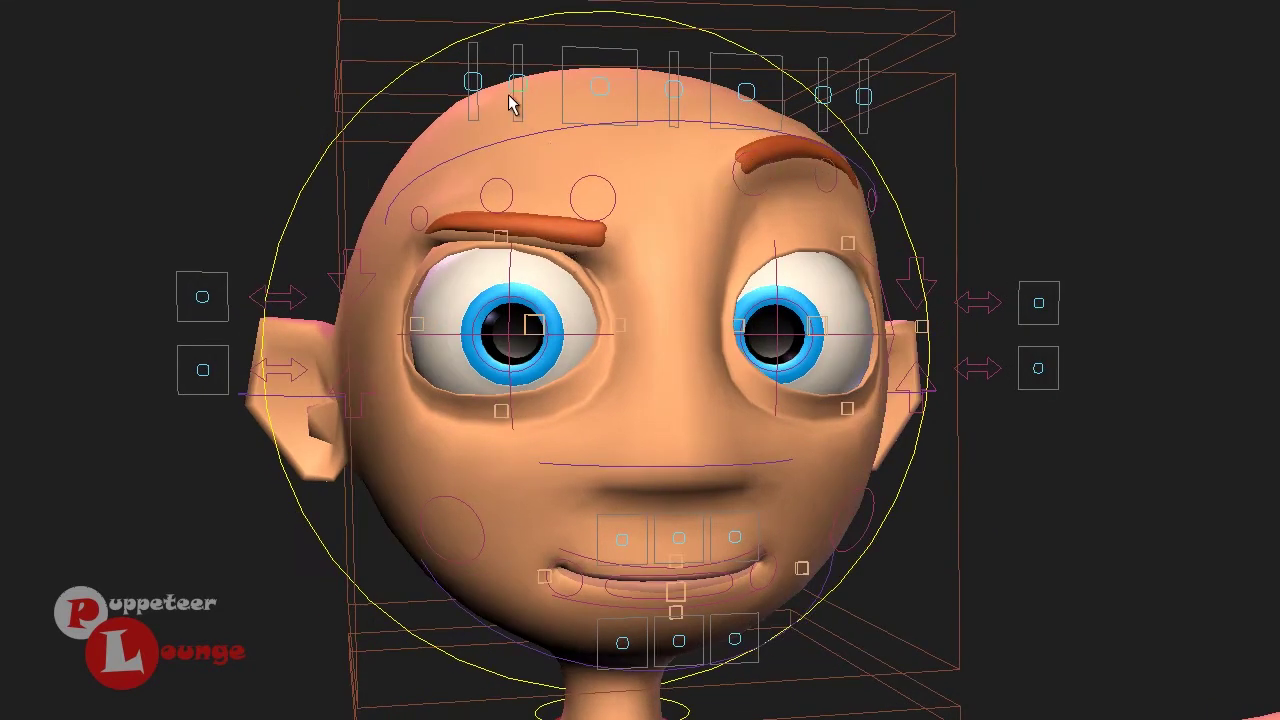
left_click(596, 96)
left_click_drag(520, 18, 517, 35)
left_click(604, 104)
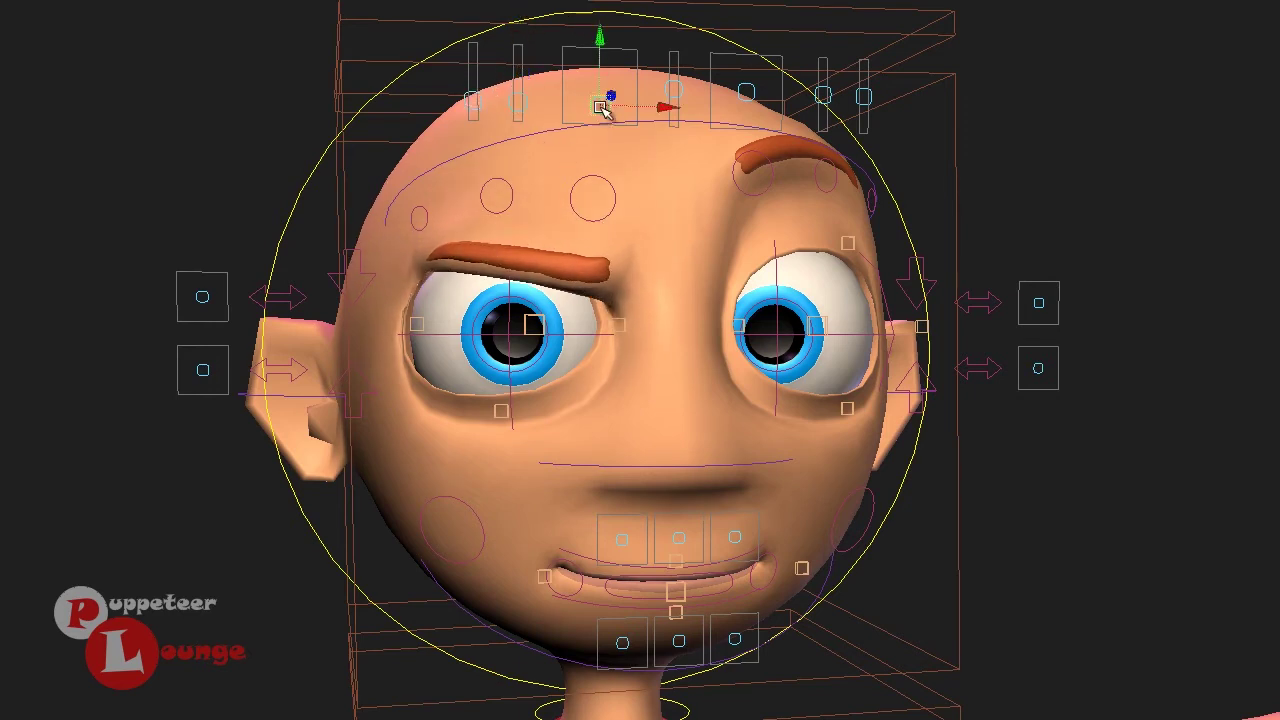
left_click_drag(606, 104, 626, 101)
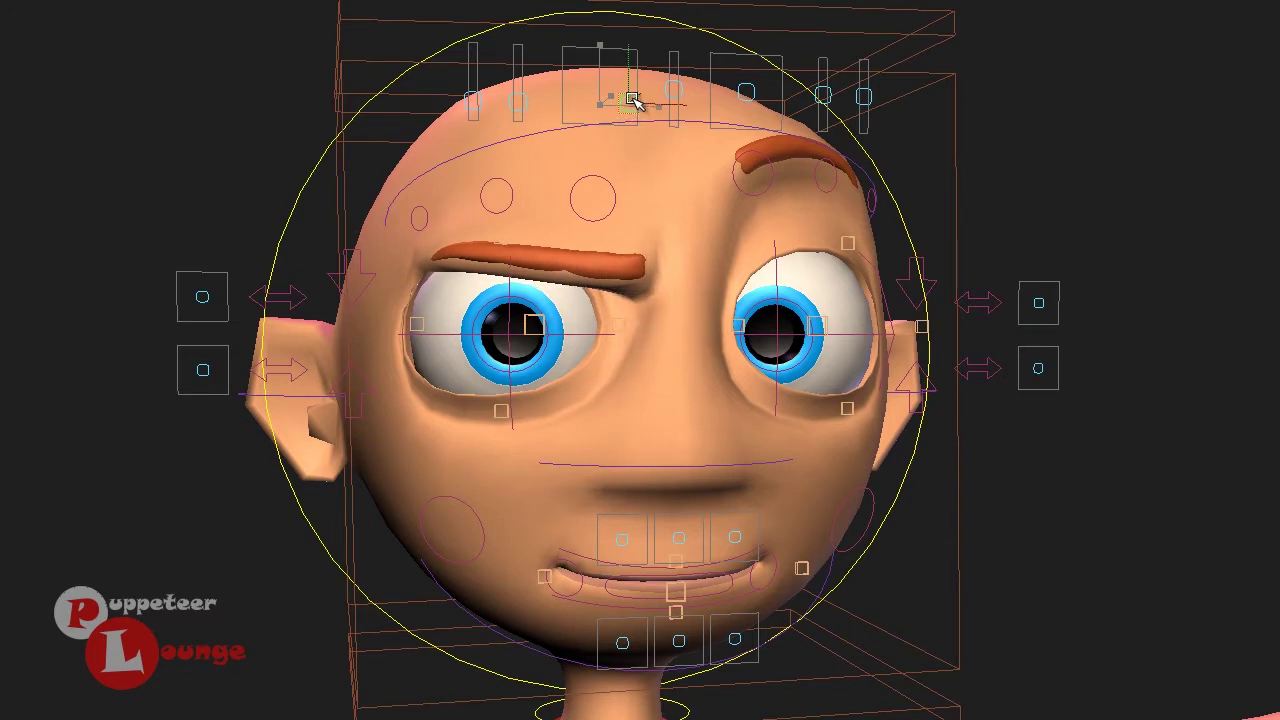
left_click_drag(592, 232, 660, 192, "alt")
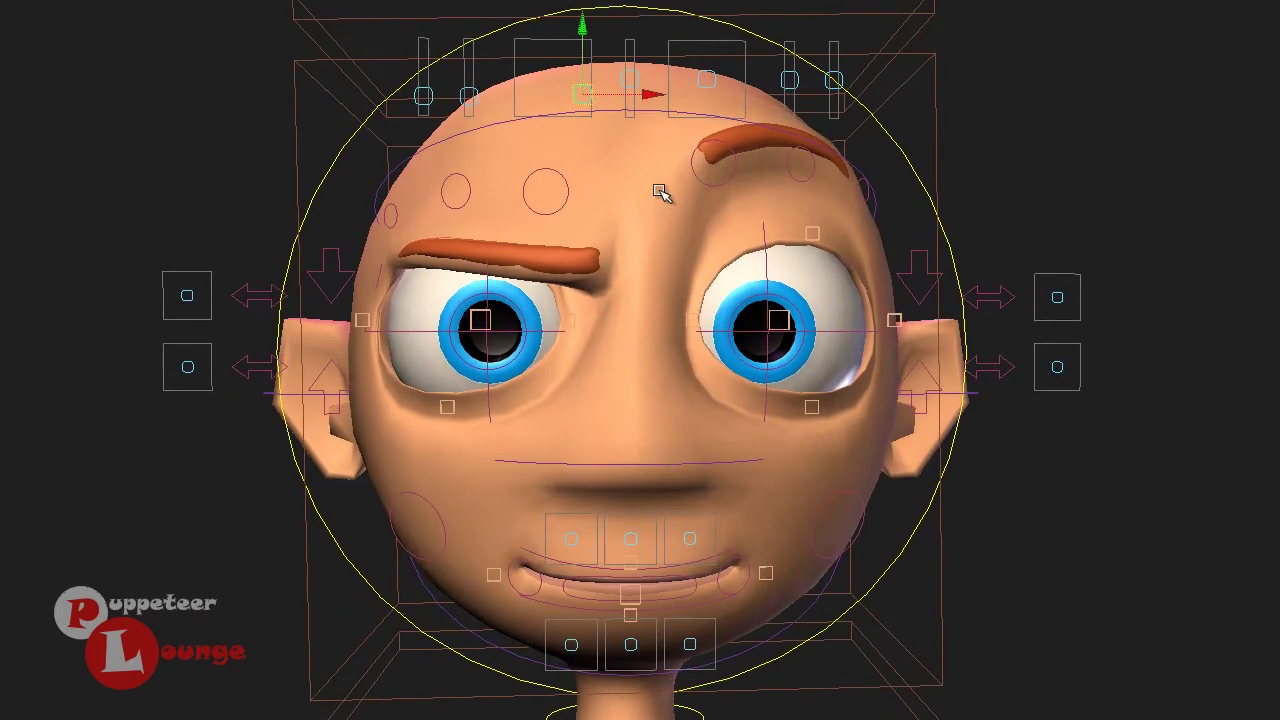
Raise the inner, middle and outer parts of the left eyebrow with the box and slider controls above the head.
left_click(705, 82)
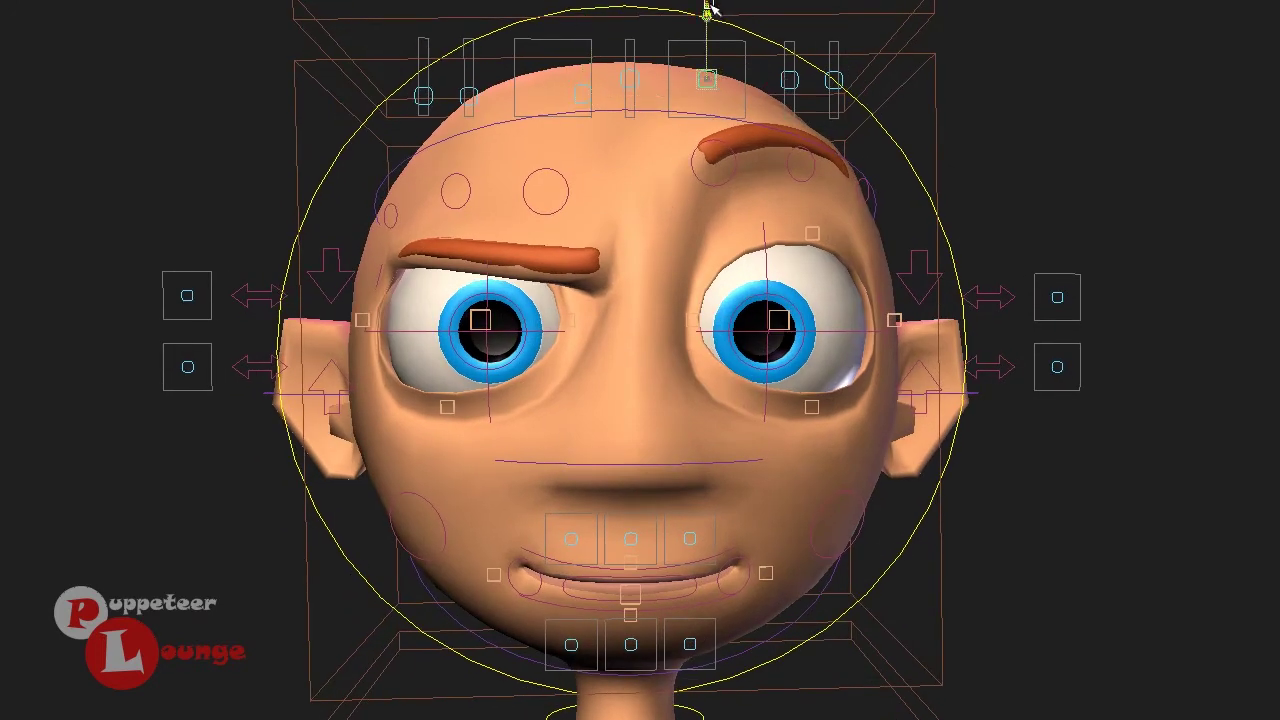
left_click_drag(712, 5, 711, 0)
left_click_drag(806, 73, 787, 75, "alt")
left_click(772, 78)
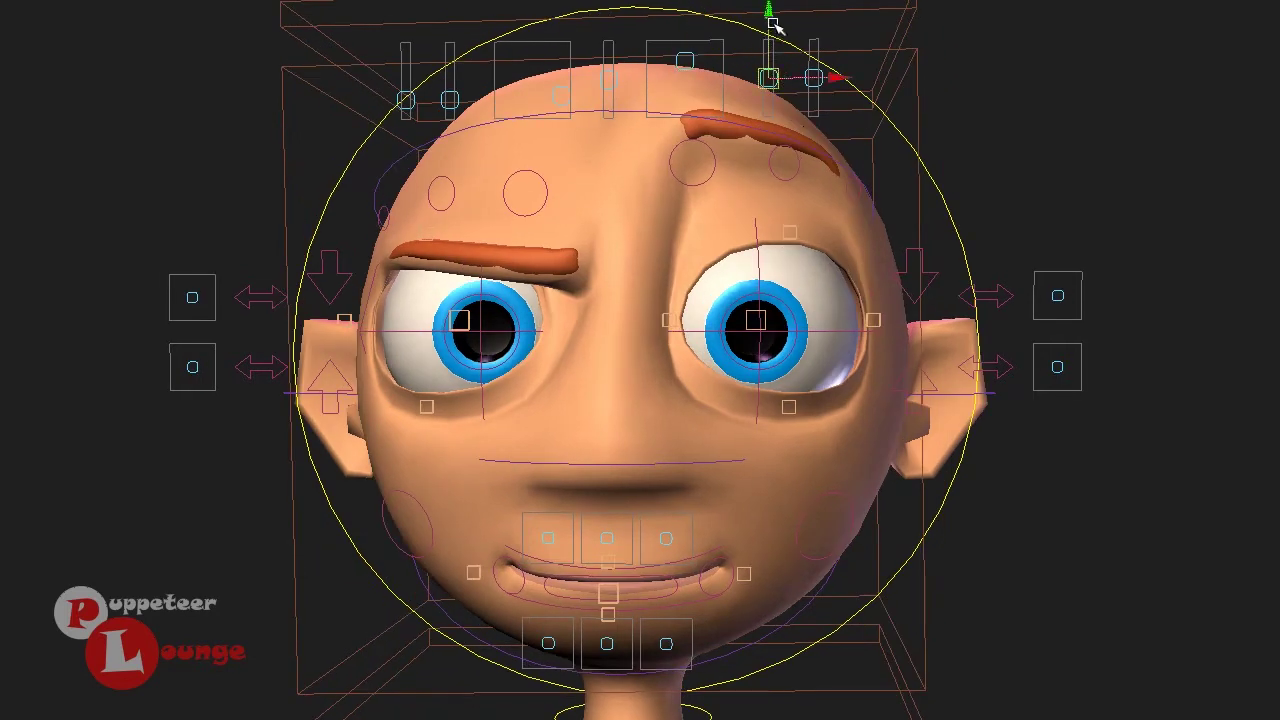
left_click_drag(771, 18, 815, 0)
left_click(807, 80)
left_click(811, 84)
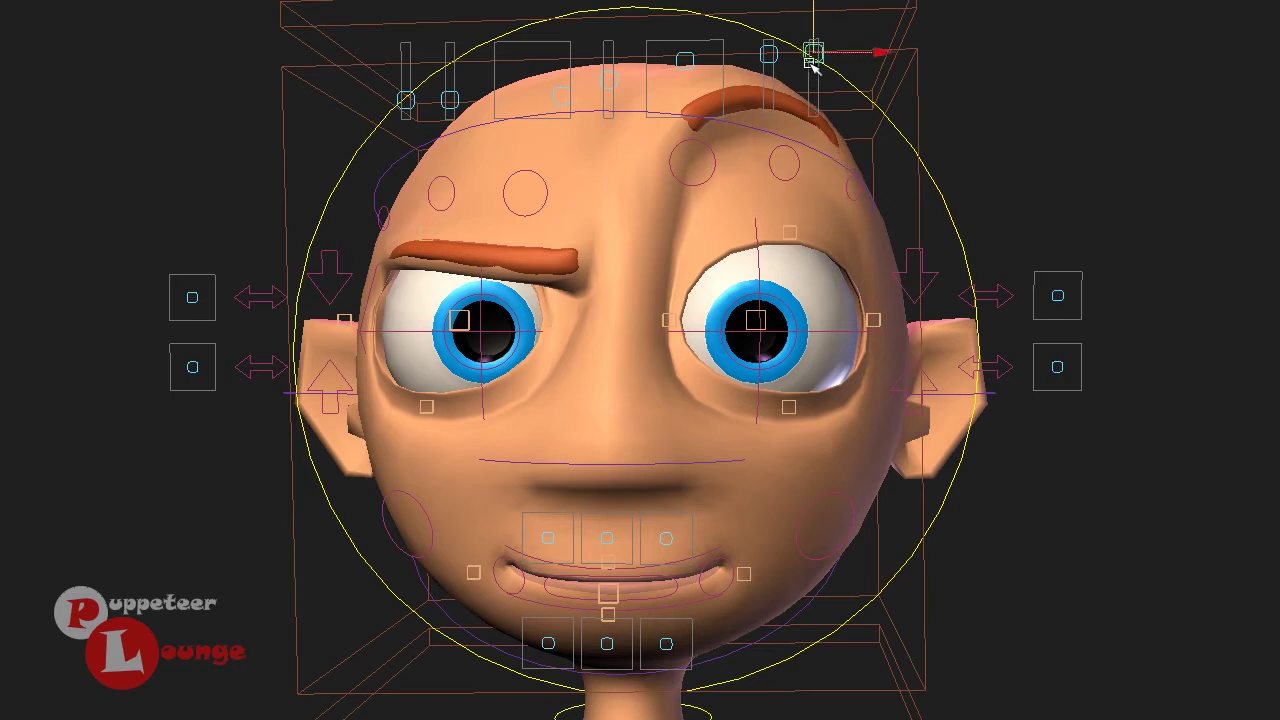
Pull the inner end of the left eyebrow toward the middle of the forehead and select the central brow slider.
left_click_drag(570, 245, 631, 265, "alt")
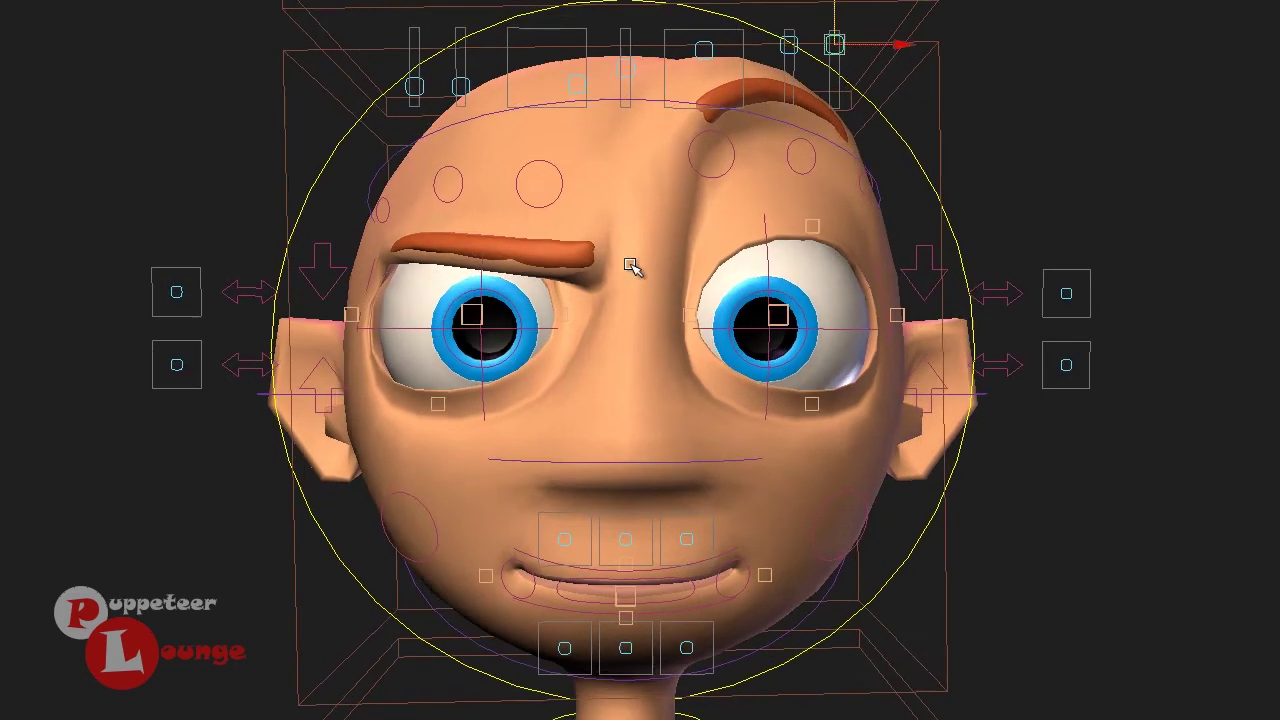
left_click_drag(703, 52, 634, 88)
left_click(637, 82)
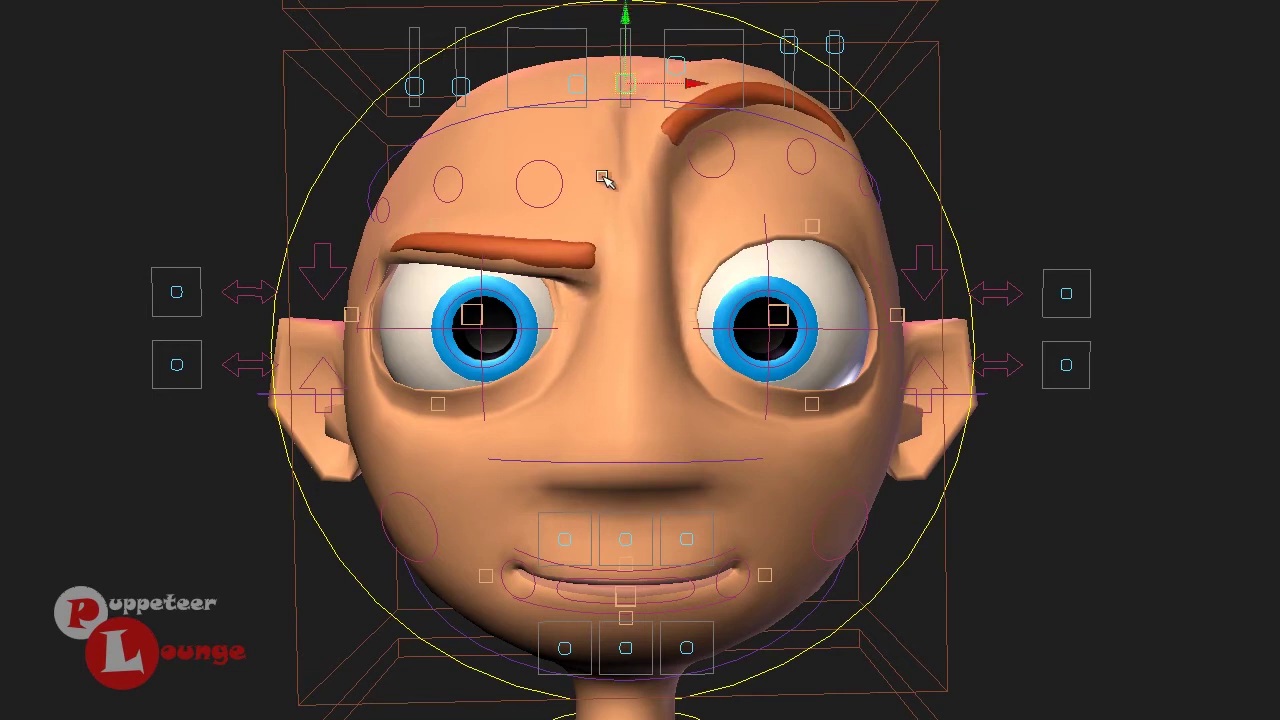
Pull the left mouth corner up and outward to form a lopsided smile.
left_click_drag(677, 294, 505, 75, "alt")
left_click_drag(609, 315, 651, 446, "alt")
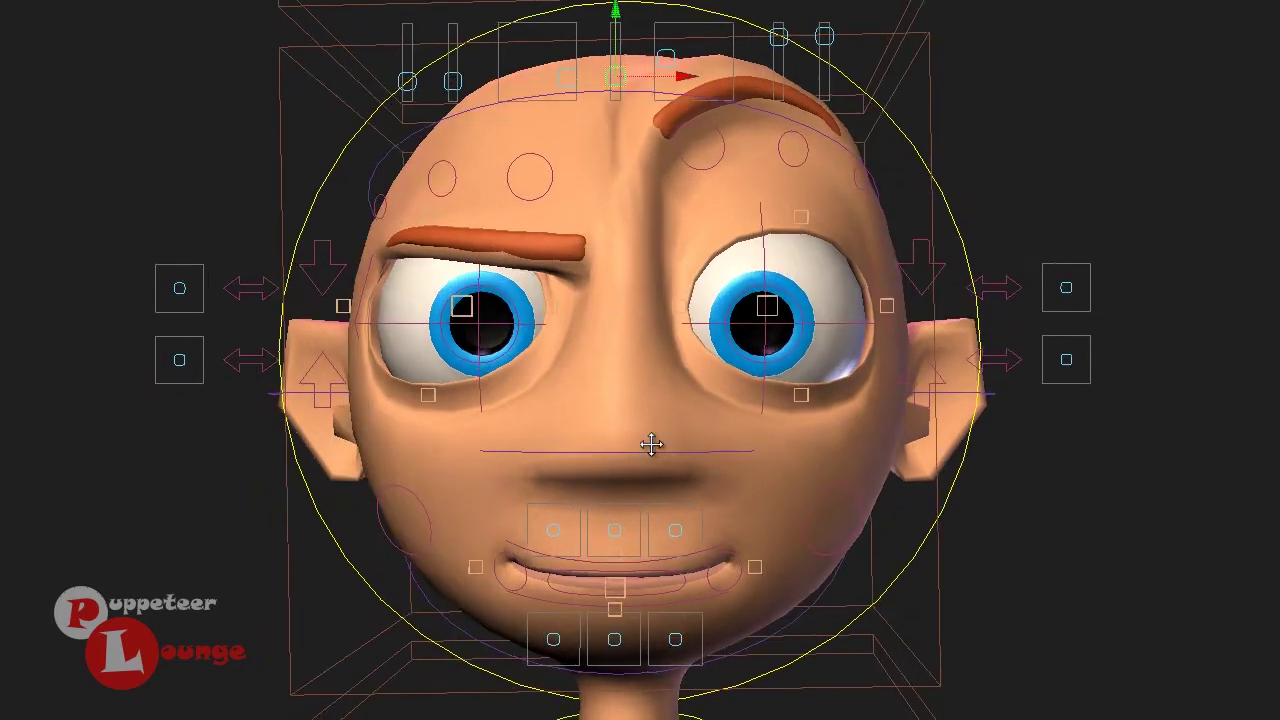
middle_click_drag(651, 446, 653, 414, "alt")
right_click_drag(653, 414, 693, 532, "alt")
left_click(688, 574)
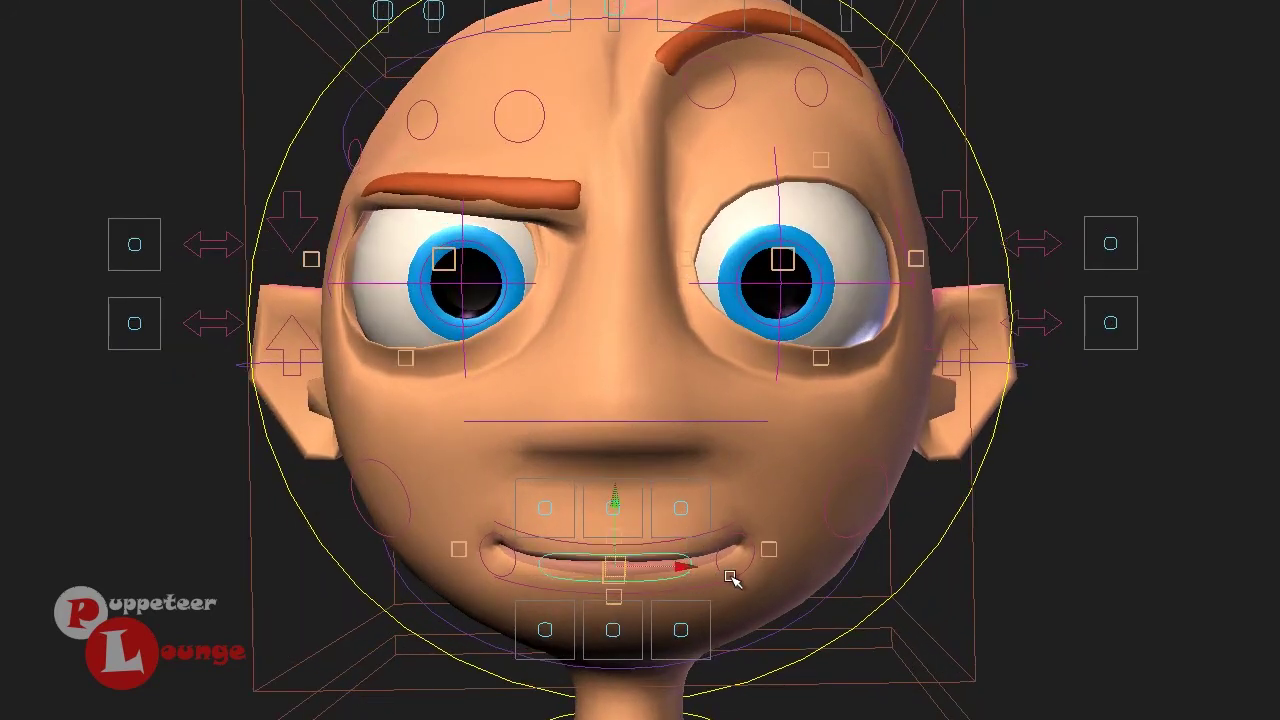
left_click_drag(730, 577, 740, 551)
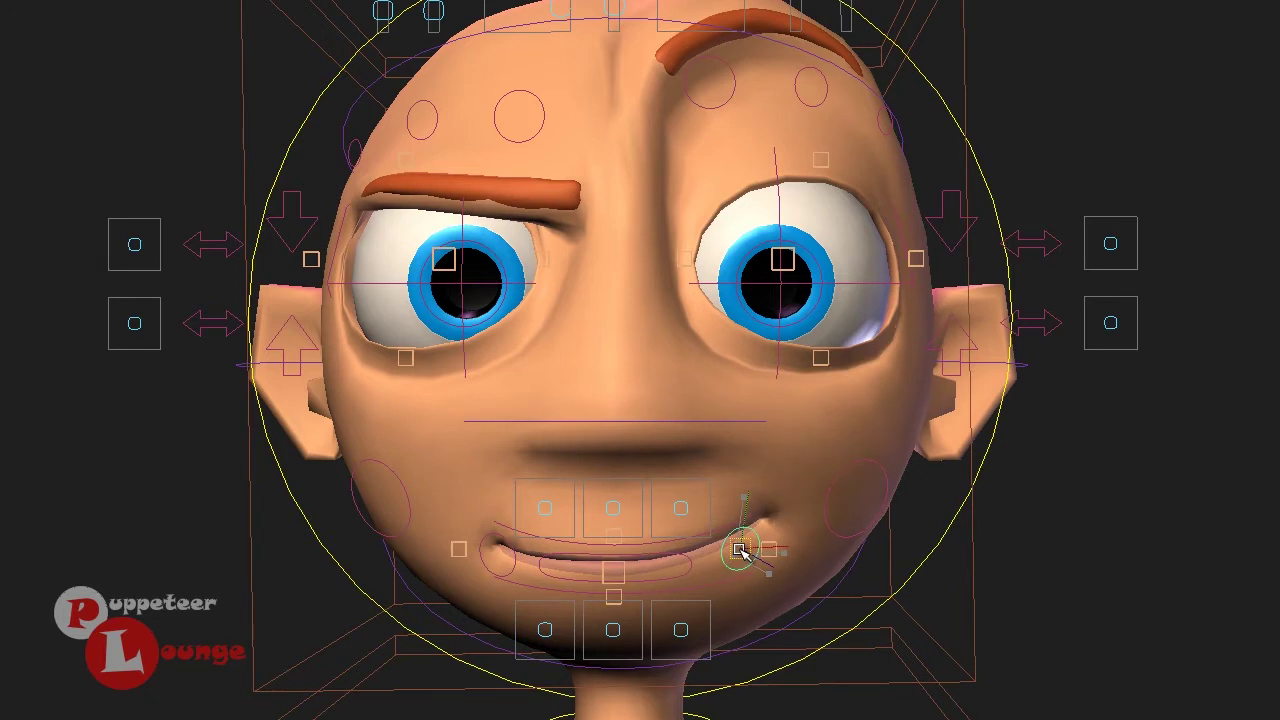
key("q")
Raise the middle and right upper-lip controls and shift the left one outward to open the lips.
left_click(656, 564)
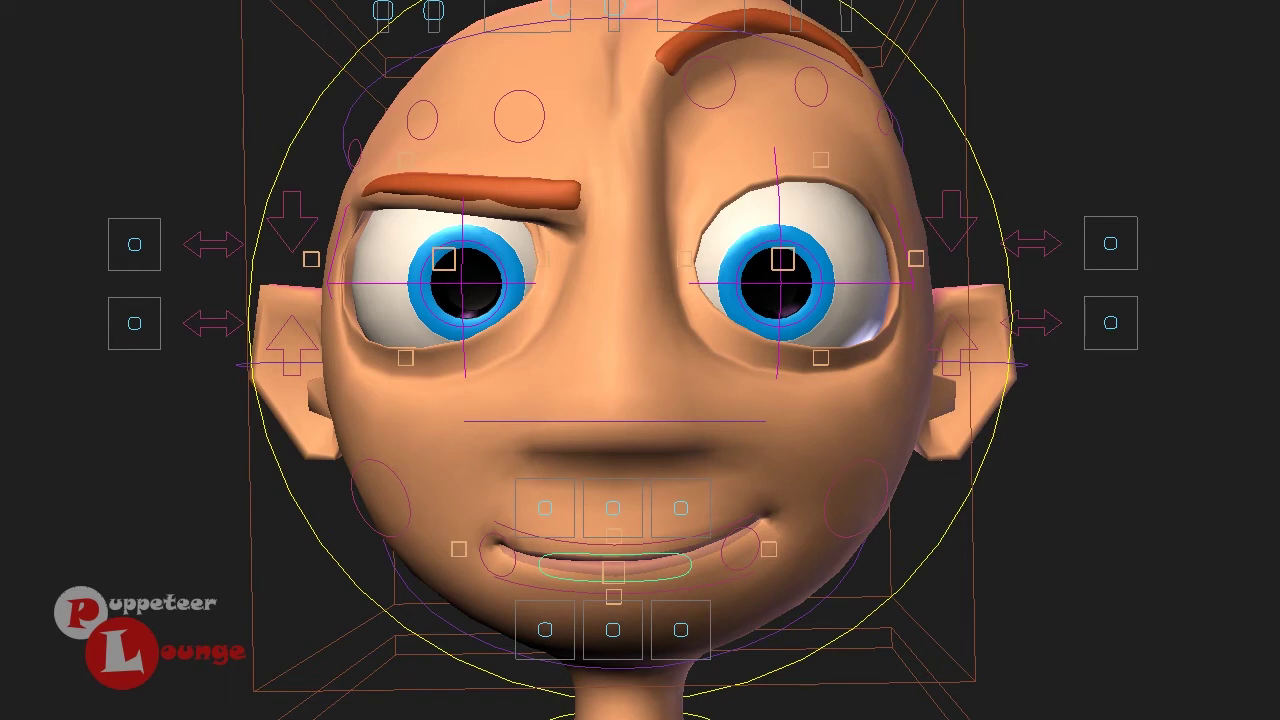
middle_click_drag(941, 530, 1049, 506)
left_click(615, 510)
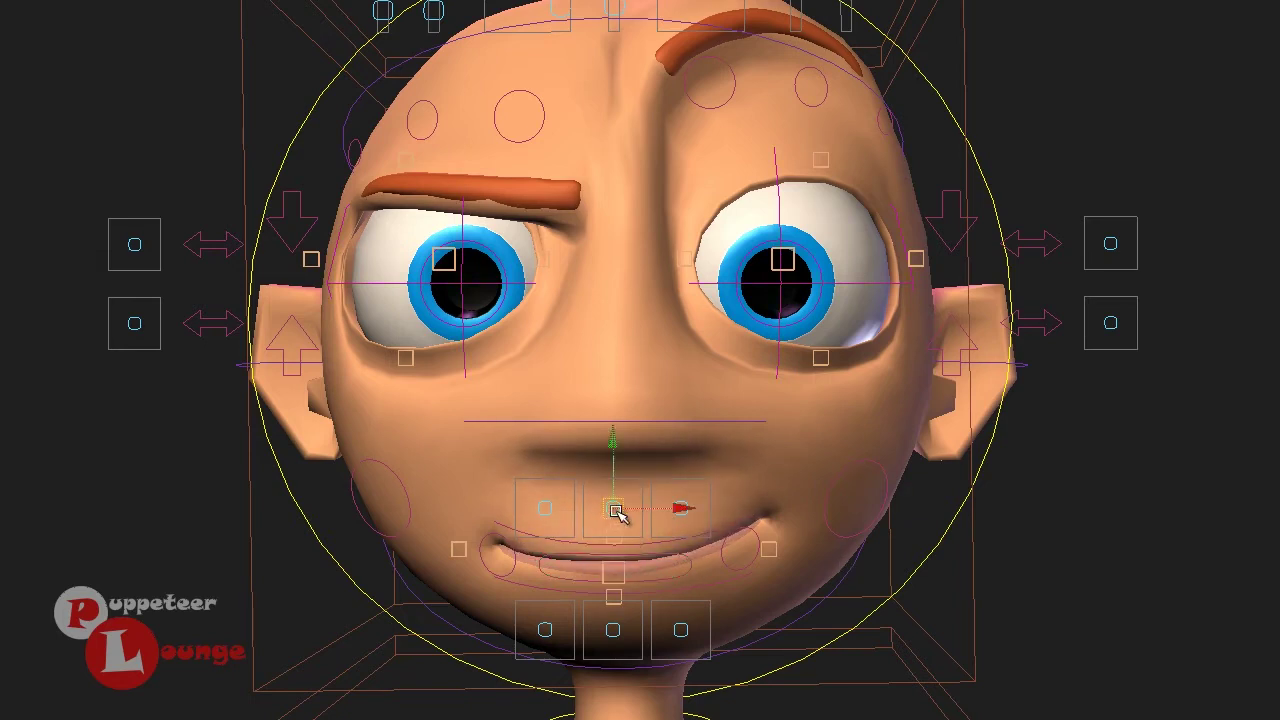
left_click_drag(616, 509, 699, 508)
key("q")
mouse_move(545, 509)
left_mouse_down()
mouse_move(543, 497)
mouse_move(557, 503)
left_mouse_up()
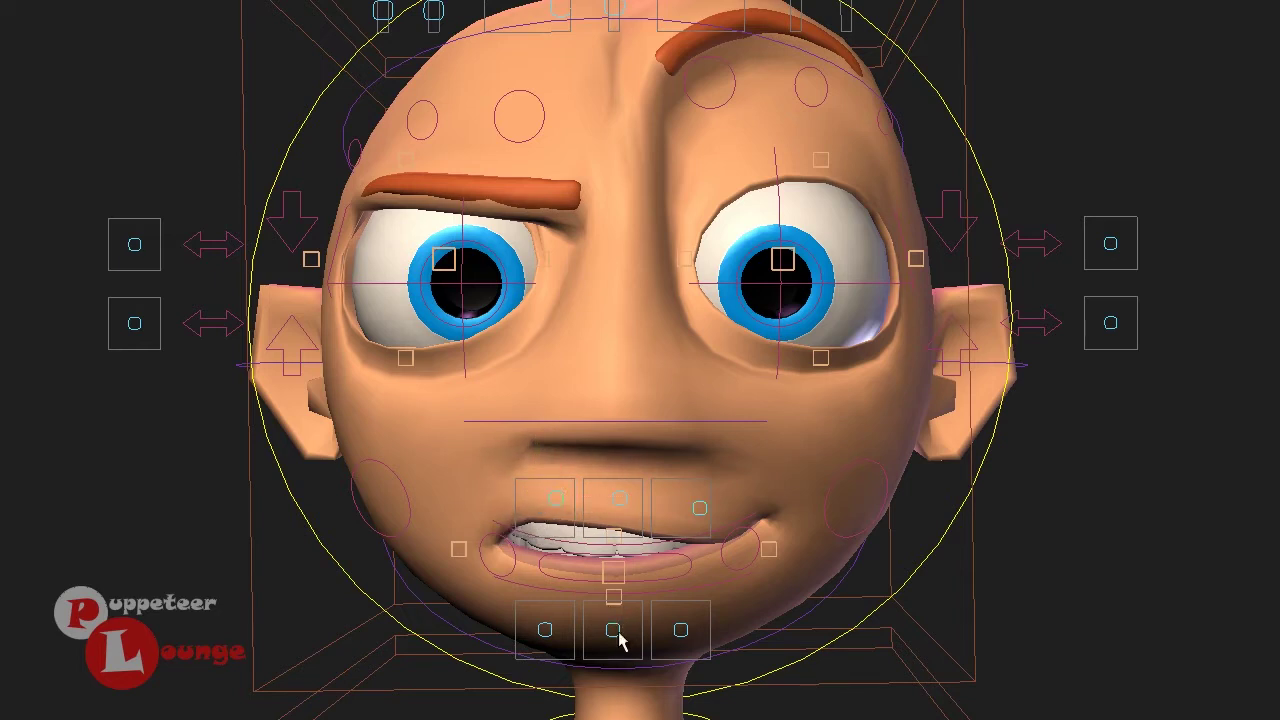
Lower the middle and right lower-lip controls and shift the right upper-lip control slightly outward to bare the teeth.
left_click_drag(618, 640, 558, 640)
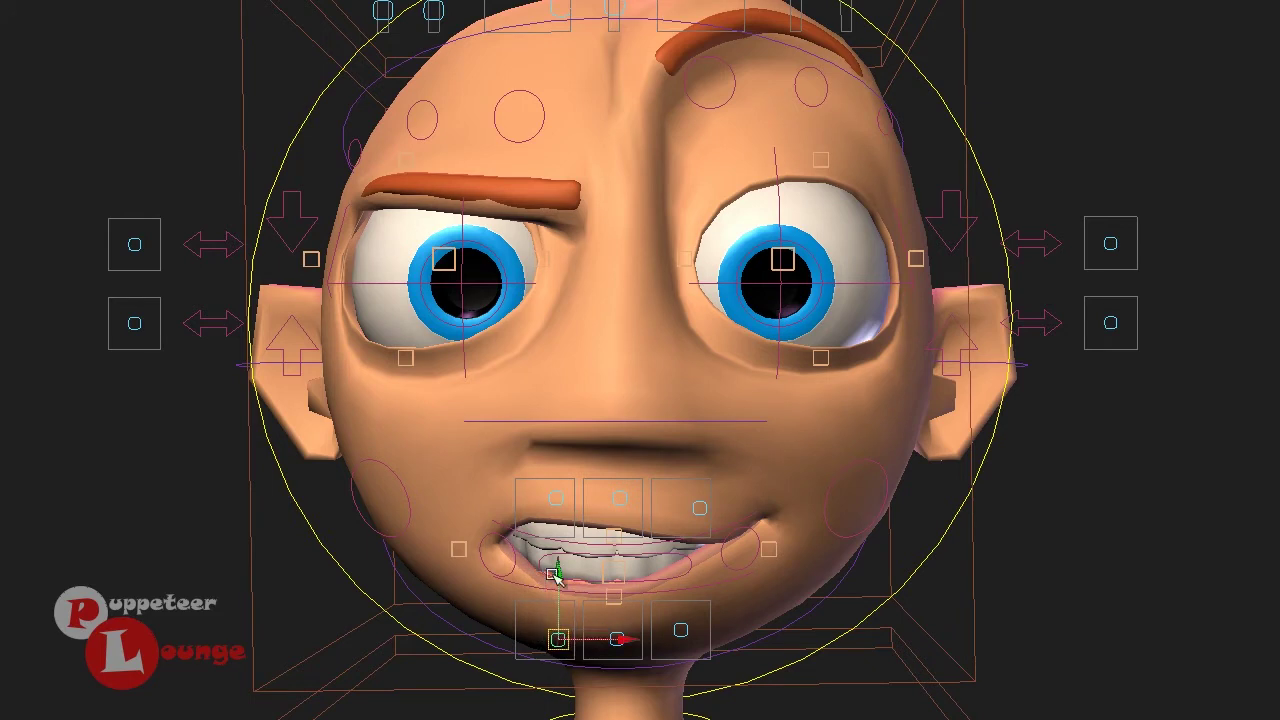
left_click_drag(565, 510, 550, 500)
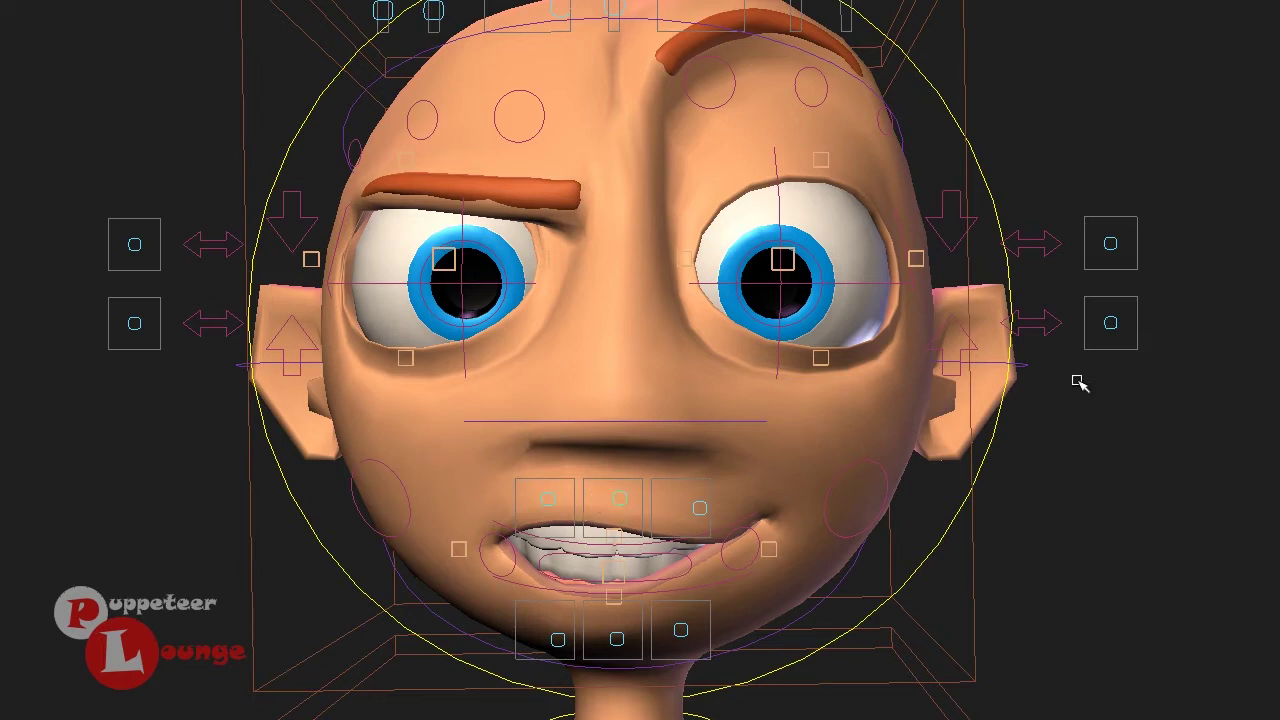
Try moving the mouth with its controls, undo the change, and examine the mouth shape from several angles.
mouse_move(852, 449)
middle_mouse_down()
mouse_move(731, 454)
mouse_move(866, 471)
mouse_move(743, 480)
middle_mouse_up()
key("ctrl+z")
mouse_move(770, 502)
middle_mouse_down()
mouse_move(729, 506)
mouse_move(822, 498)
middle_mouse_up()
mouse_move(666, 567)
left_mouse_down()
mouse_move(634, 509)
mouse_move(651, 523)
mouse_move(610, 515)
mouse_move(507, 539)
mouse_move(597, 565)
mouse_move(684, 567)
left_mouse_up()
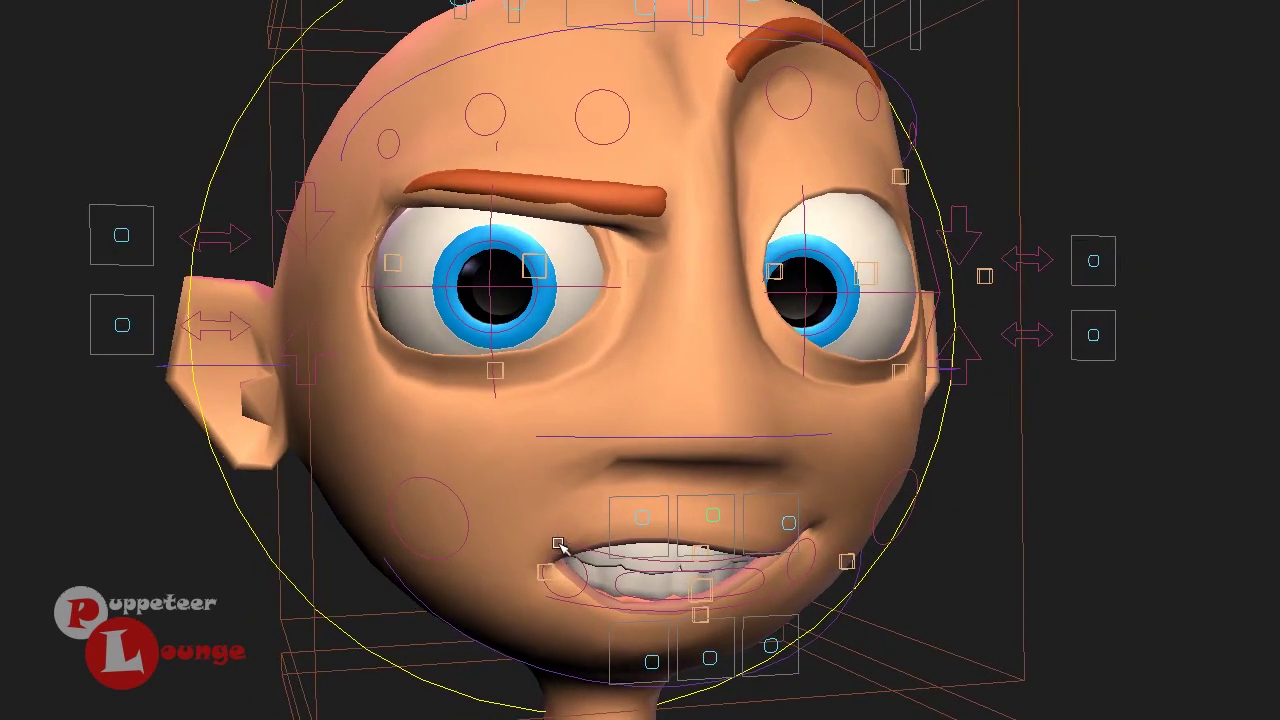
left_click_drag(686, 583, 626, 580, "alt")
middle_click_drag(627, 579, 646, 576, "alt")
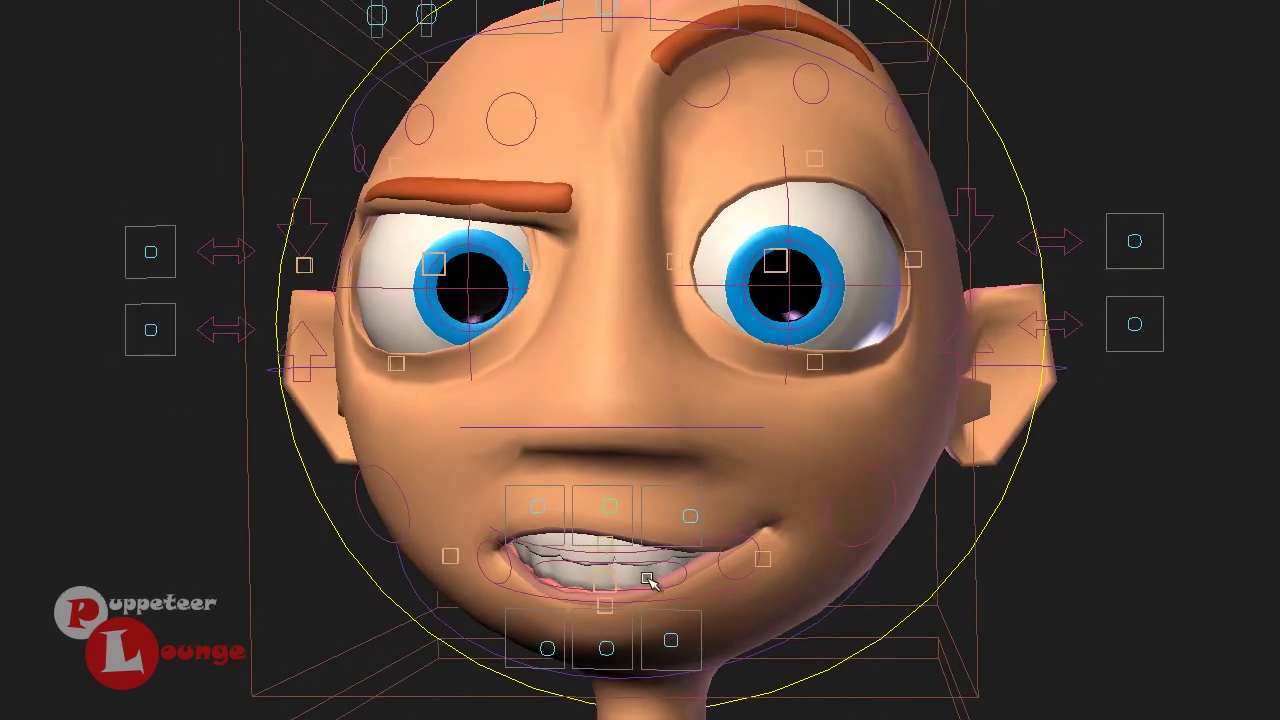
left_click_drag(656, 575, 662, 579, "alt")
middle_click_drag(660, 579, 632, 586, "alt")
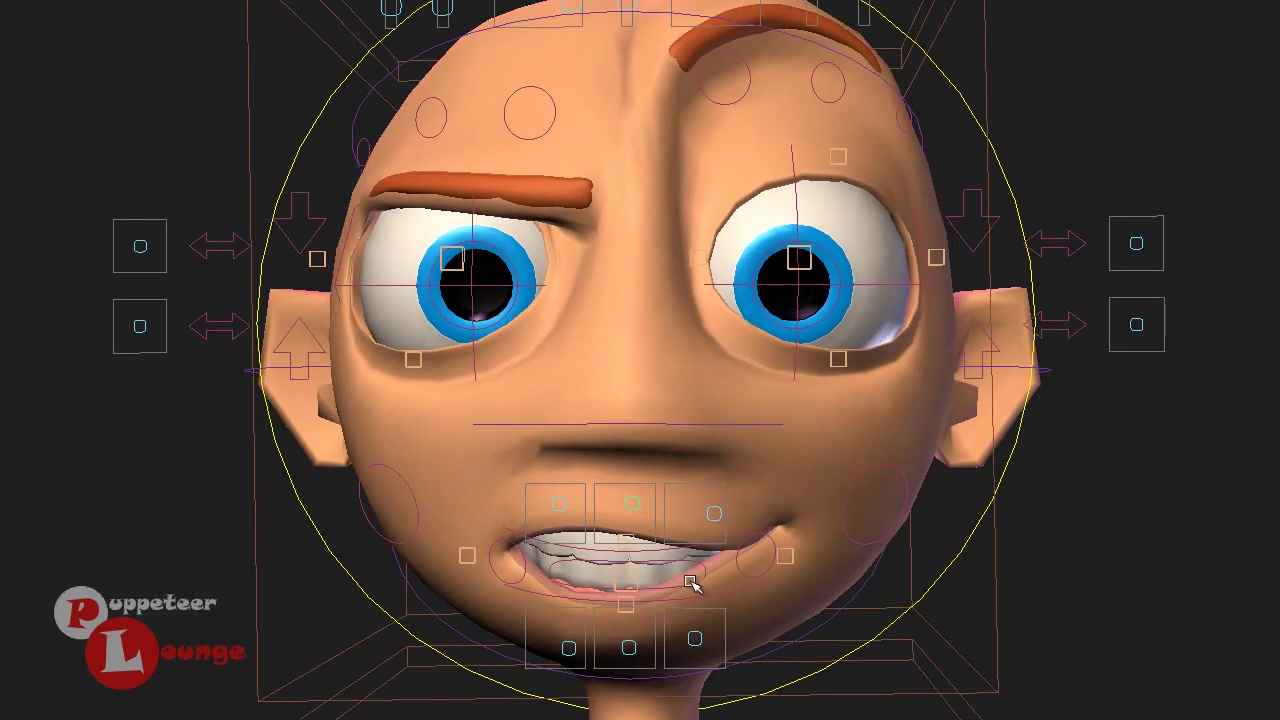
left_click(618, 568)
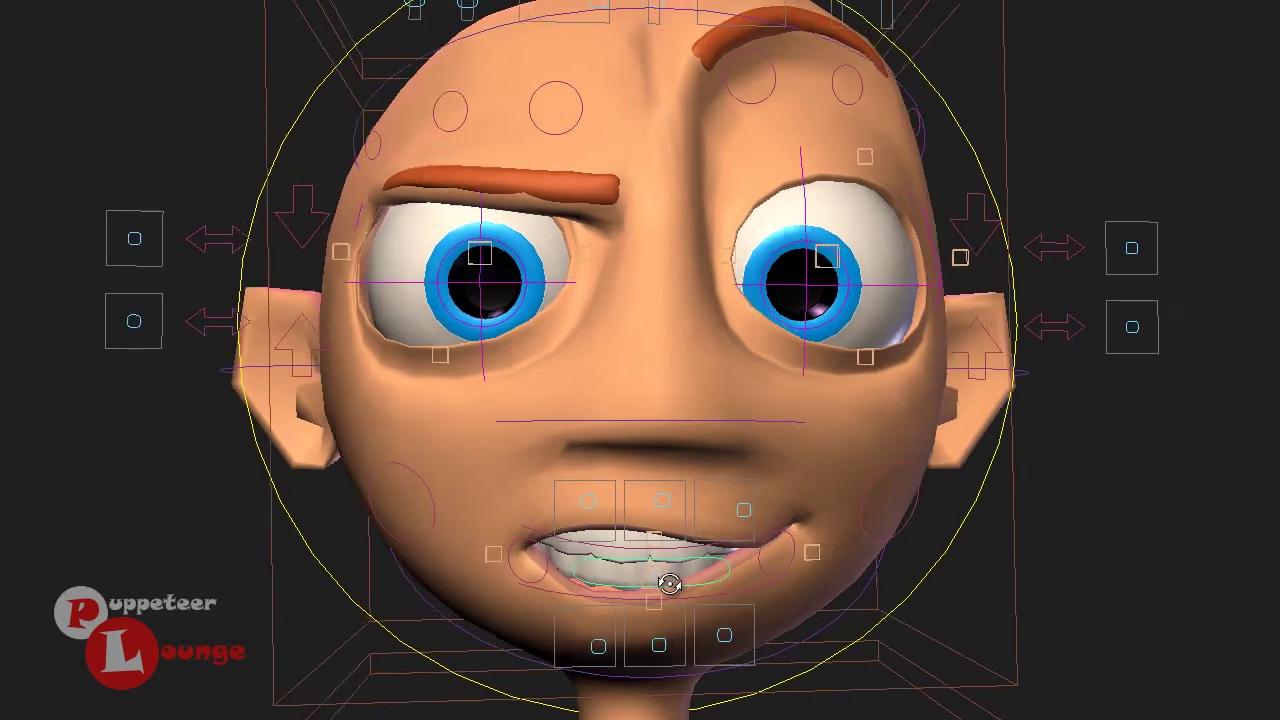
Try closing the left eyelids with the vertical arrow controls beside the eye, and undo the change.
left_click(952, 230)
mouse_move(953, 358)
left_mouse_down()
mouse_move(952, 334)
mouse_move(952, 348)
left_mouse_up()
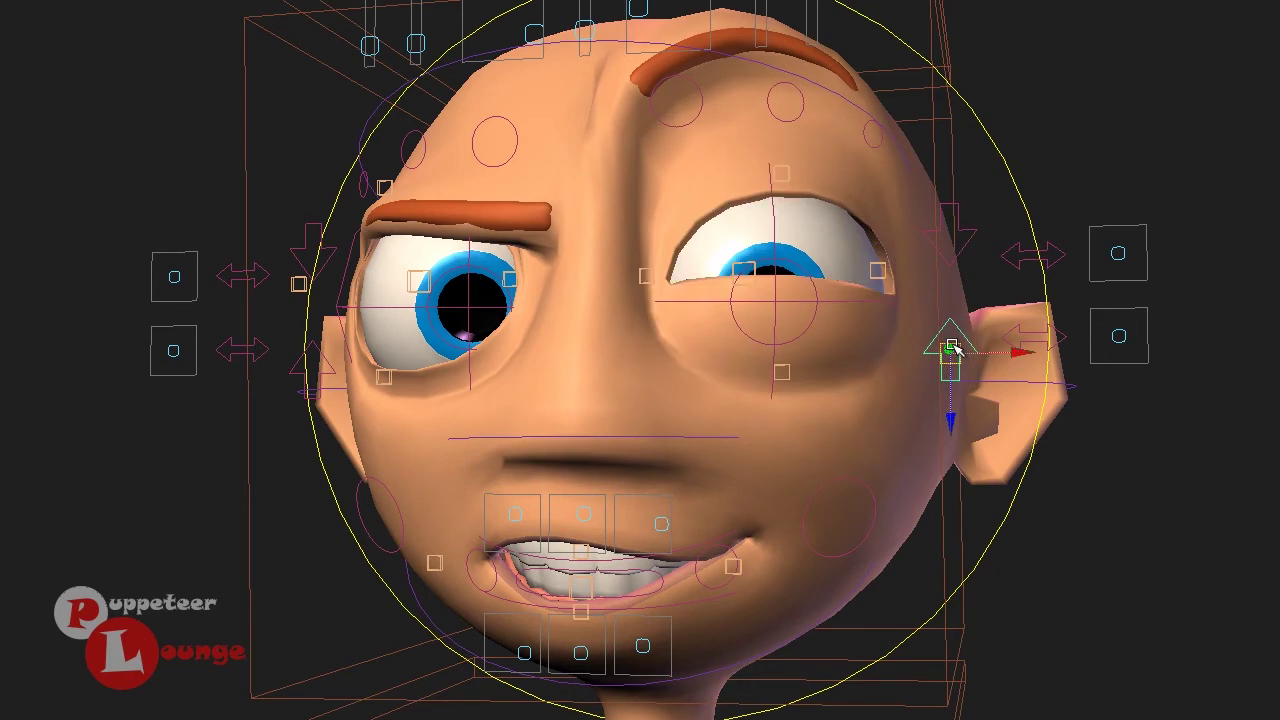
key("ctrl+z")
key("q")
Try shaping the left eyelids with the upper and lower double-arrow controls beside the eye.
left_click(1027, 262)
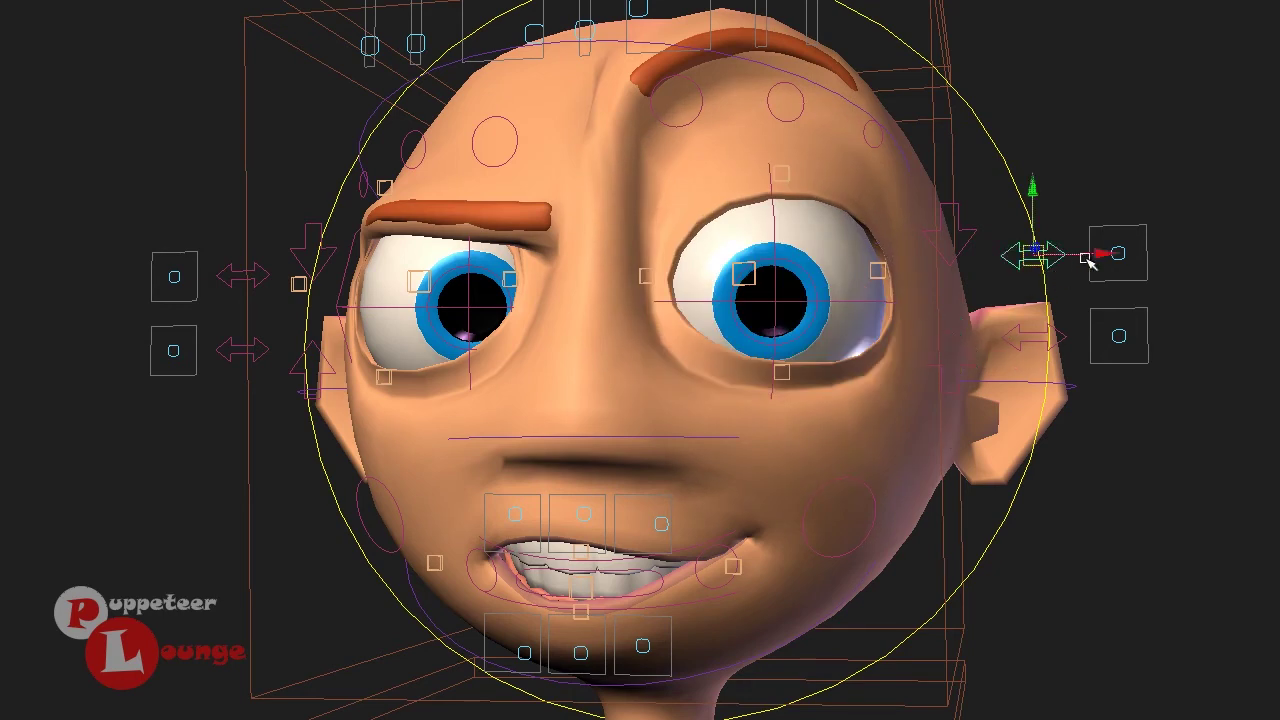
mouse_move(1089, 263)
left_mouse_down()
mouse_move(1083, 251)
mouse_move(1114, 251)
mouse_move(1088, 255)
left_mouse_up()
left_click(1035, 334)
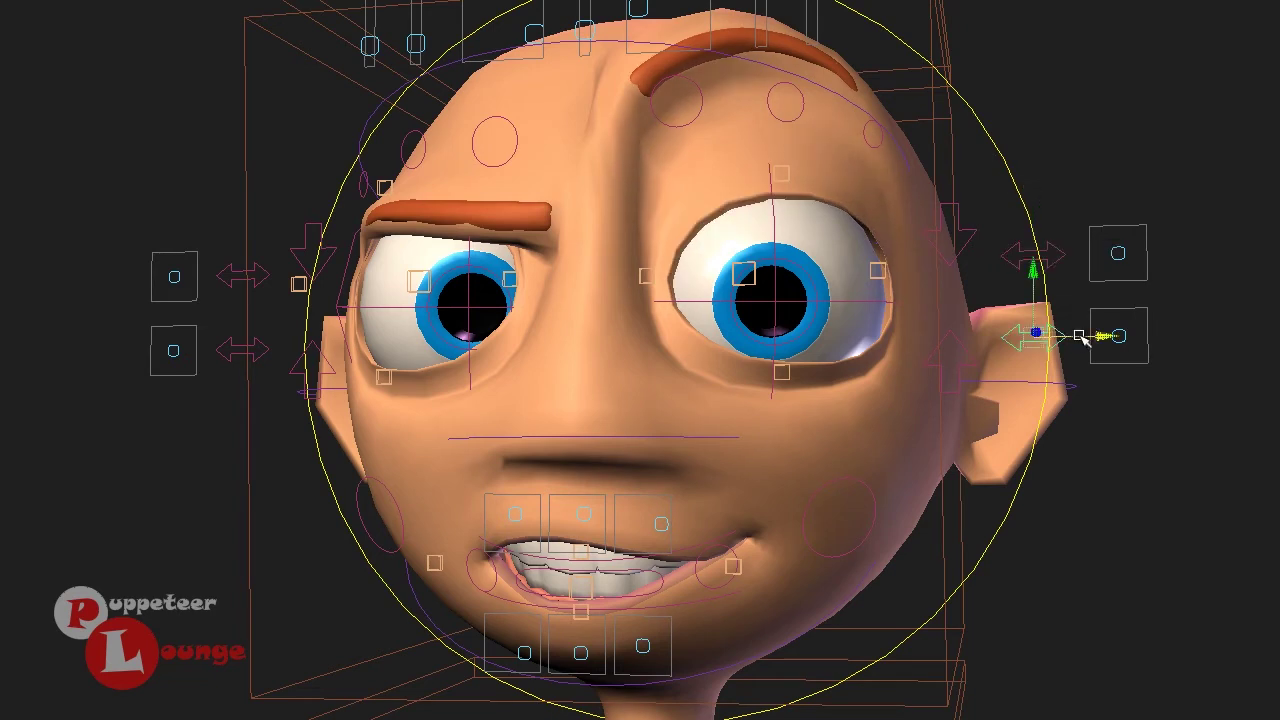
left_click_drag(1035, 334, 1088, 330)
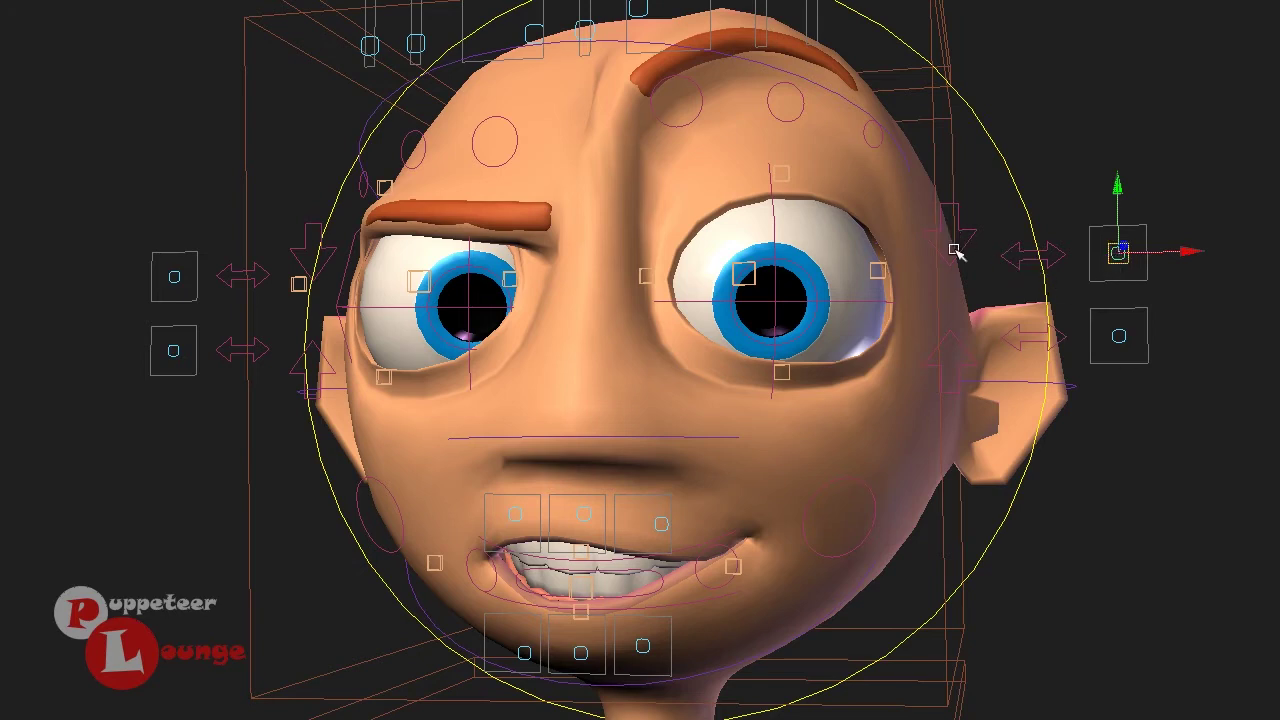
Try shaping the left eyelids with the upper and lower box controls beside the eye, restoring their neutral positions.
left_click_drag(1120, 188, 1121, 254)
key("ctrl+z")
key("ctrl+z")
mouse_move(1122, 350)
left_mouse_down()
mouse_move(1117, 334)
mouse_move(1138, 320)
mouse_move(1122, 331)
left_mouse_up()
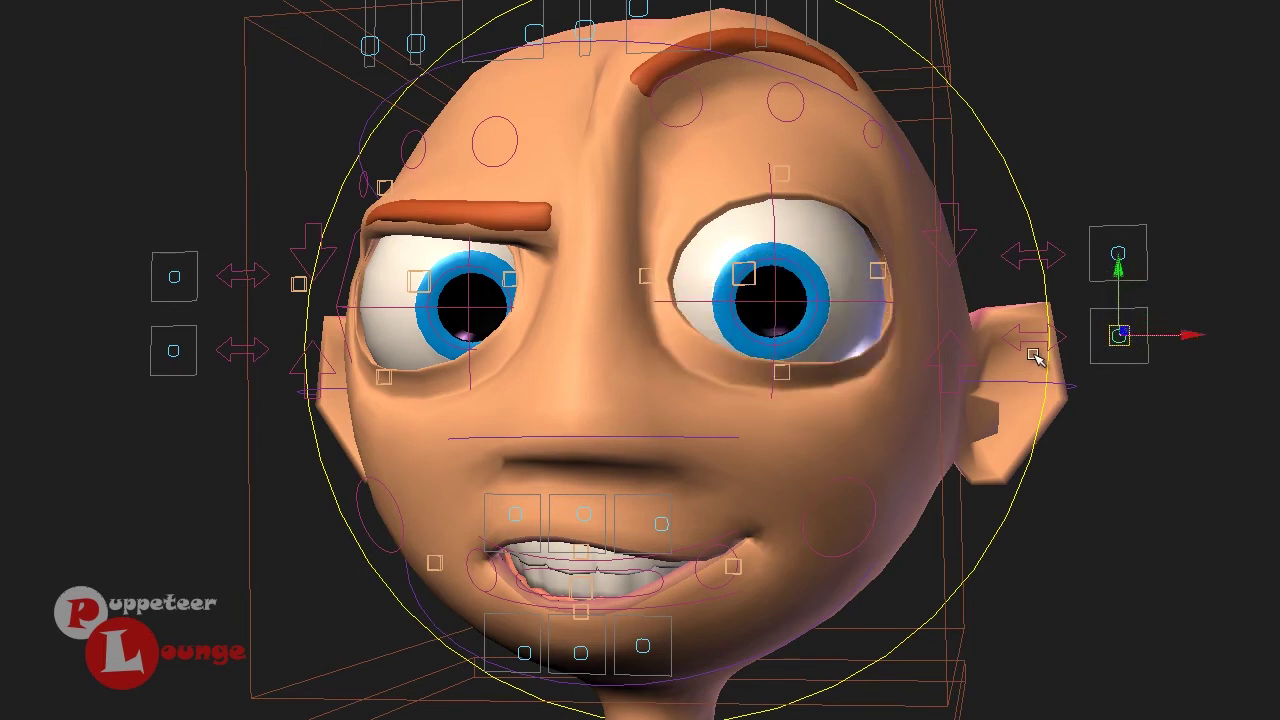
left_click_drag(975, 346, 954, 369, "alt")
right_click_drag(954, 369, 889, 478, "alt")
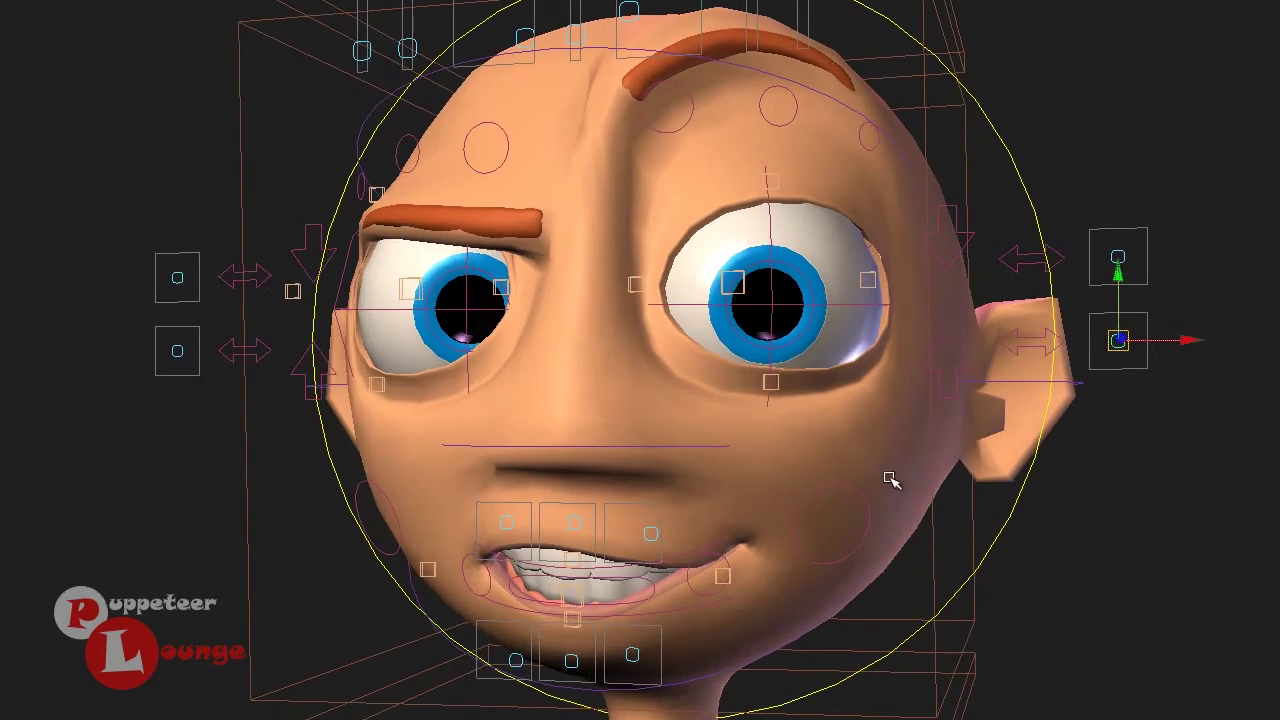
Puff out the character's left cheek with its circular control and check it from a slightly different angle.
left_click(865, 500)
scroll(863, 546, "down", 2)
left_click_drag(854, 539, 866, 548)
left_click_drag(777, 438, 831, 388, "alt")
key("q")
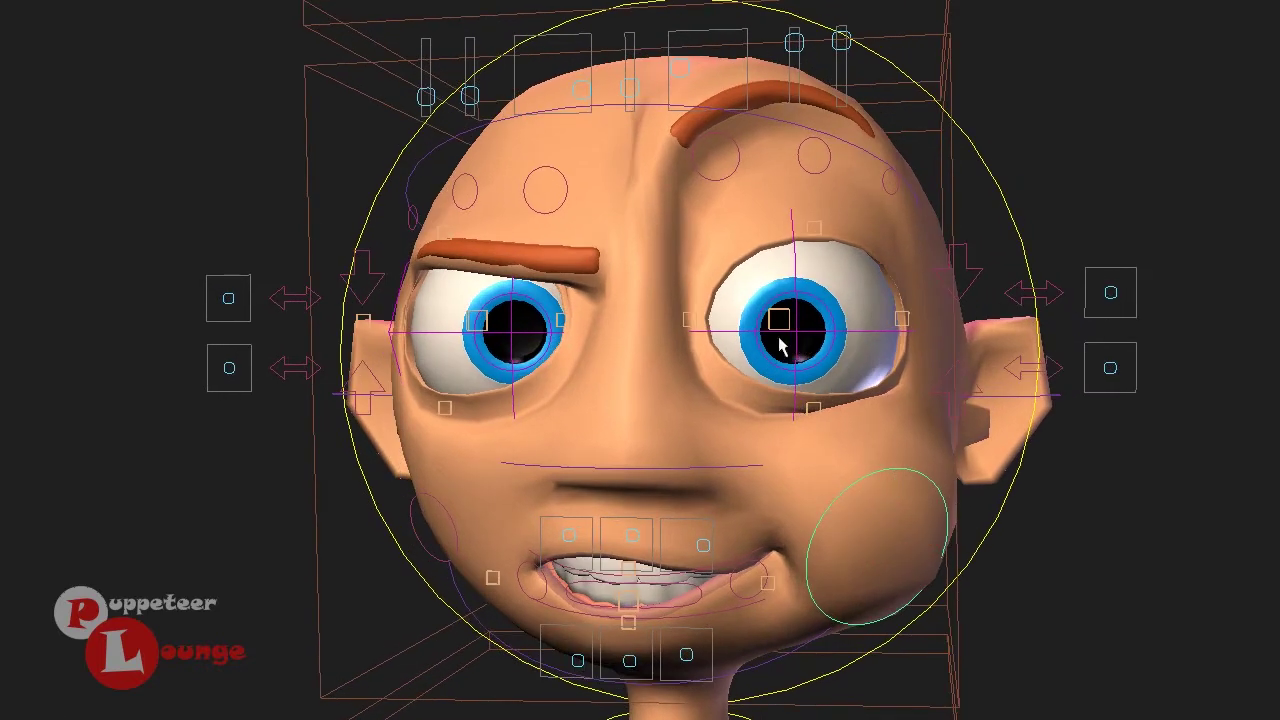
Enlarge the left eye opening by pulling its outer, inner, upper and lower square controls away from the eye.
mouse_move(779, 317)
left_mouse_down()
mouse_move(753, 312)
mouse_move(754, 279)
mouse_move(778, 279)
mouse_move(779, 318)
left_mouse_up()
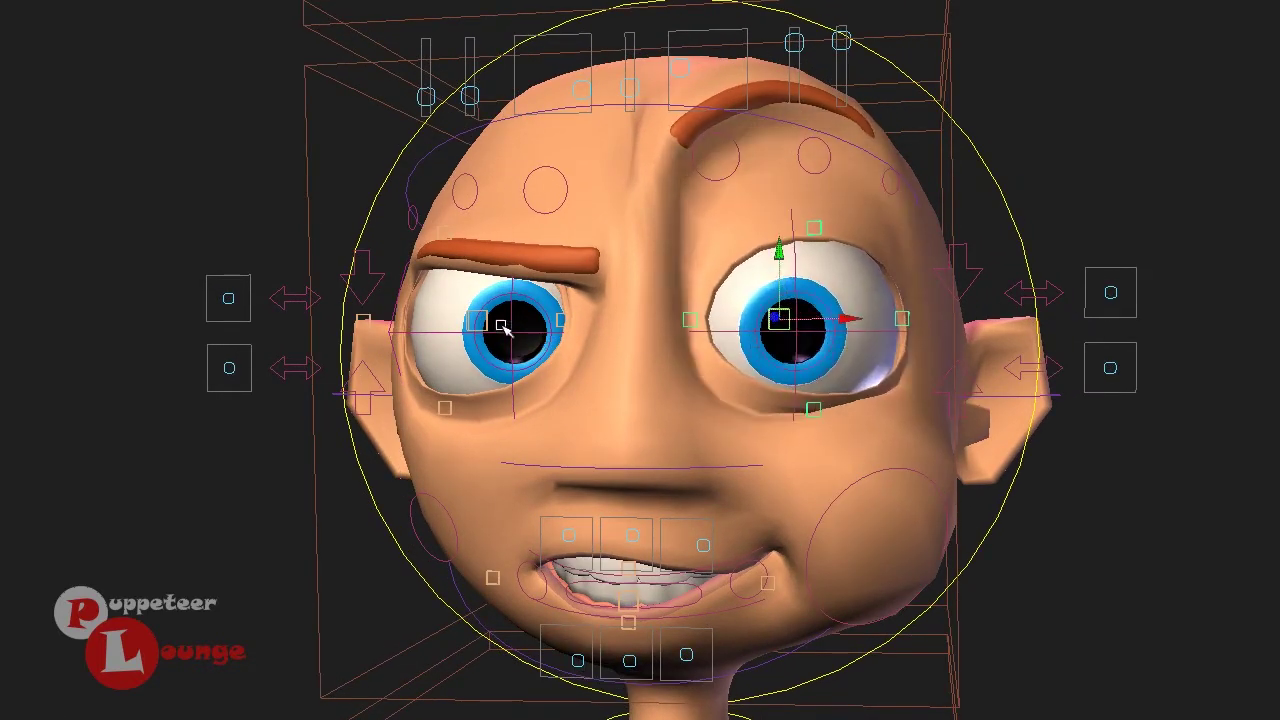
left_click(475, 308)
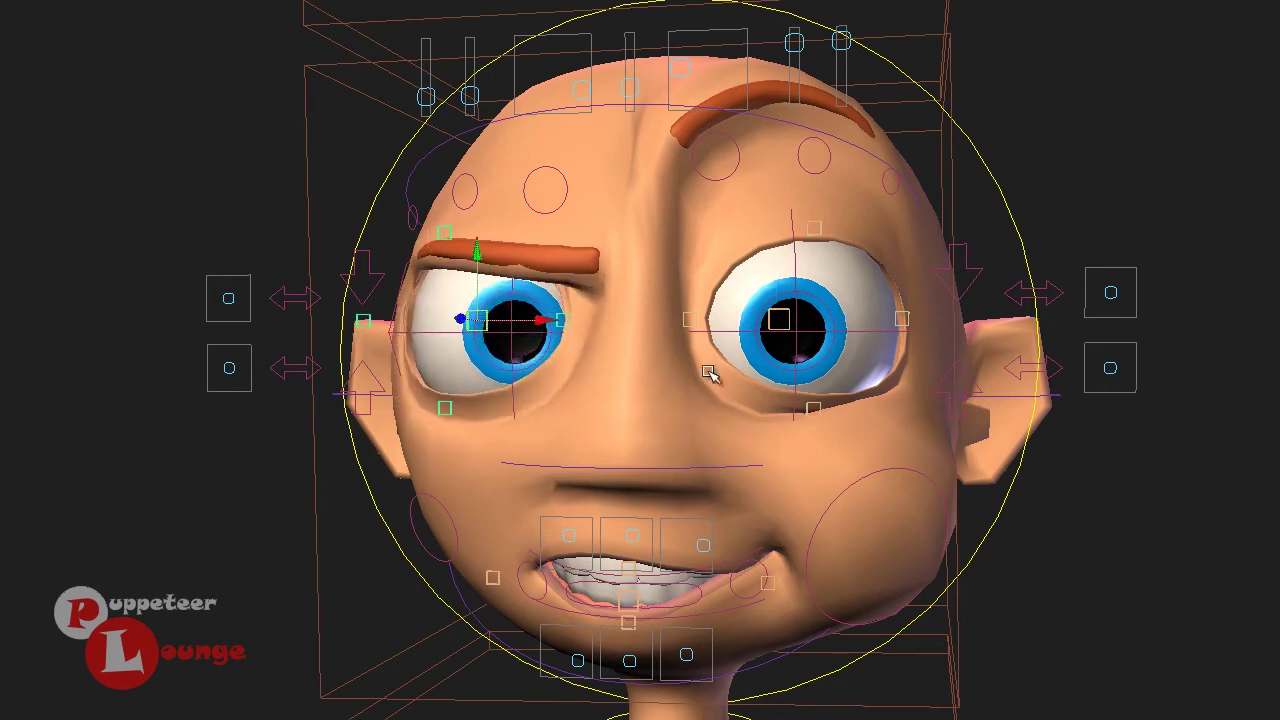
mouse_move(786, 322)
left_mouse_down()
mouse_move(824, 316)
mouse_move(792, 322)
left_mouse_up()
left_click_drag(907, 328, 938, 336)
left_click_drag(685, 320, 612, 355)
left_click_drag(822, 216, 820, 147)
left_click(816, 411)
left_click_drag(820, 416, 819, 464)
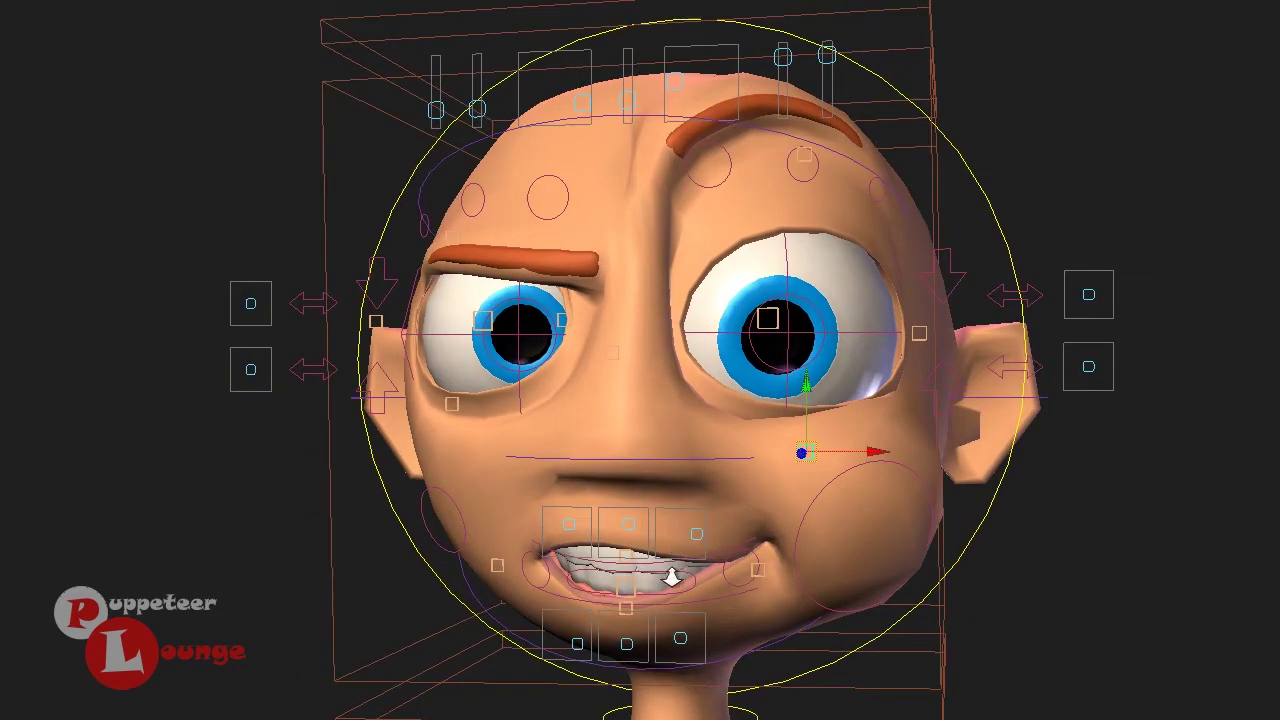
Raise the upper lip, pull the left mouth corner up and outward, and pull the right one down and outward.
left_click(622, 560)
mouse_move(617, 555)
left_mouse_down()
mouse_move(634, 547)
mouse_move(613, 575)
left_mouse_up()
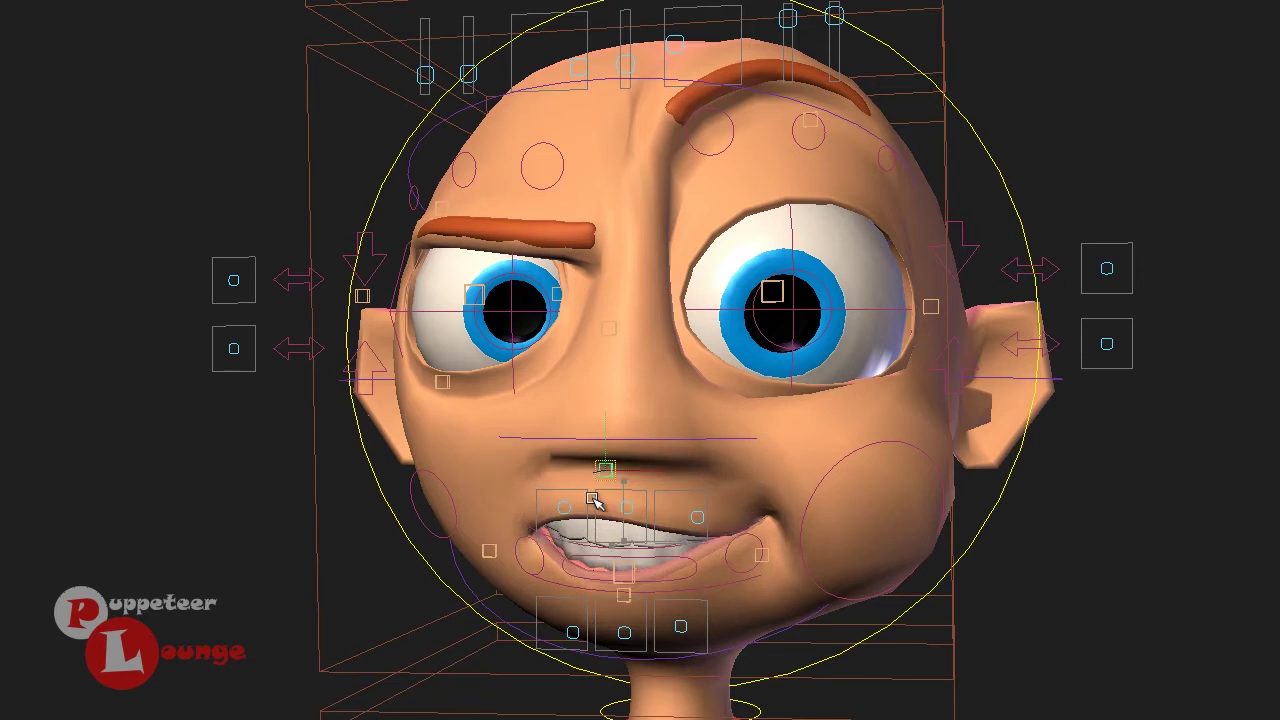
left_click(764, 560)
left_click_drag(772, 568, 812, 512)
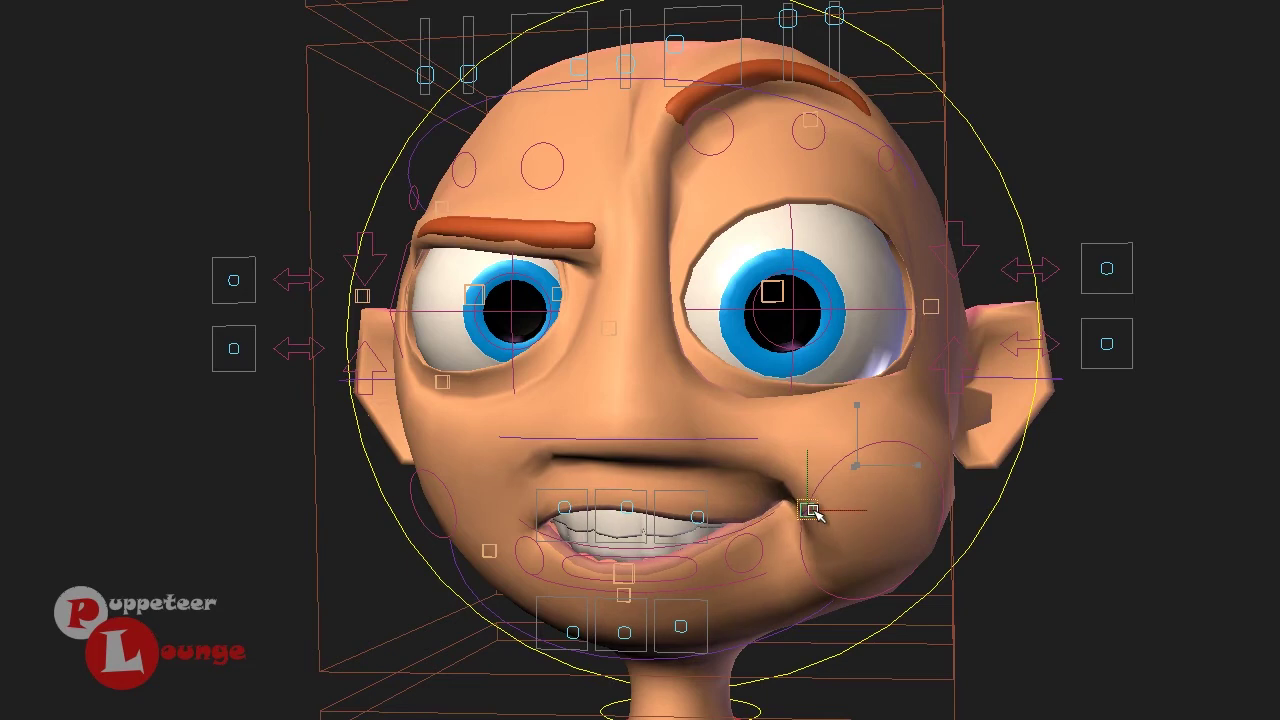
left_click(496, 550)
left_click_drag(488, 551, 380, 625)
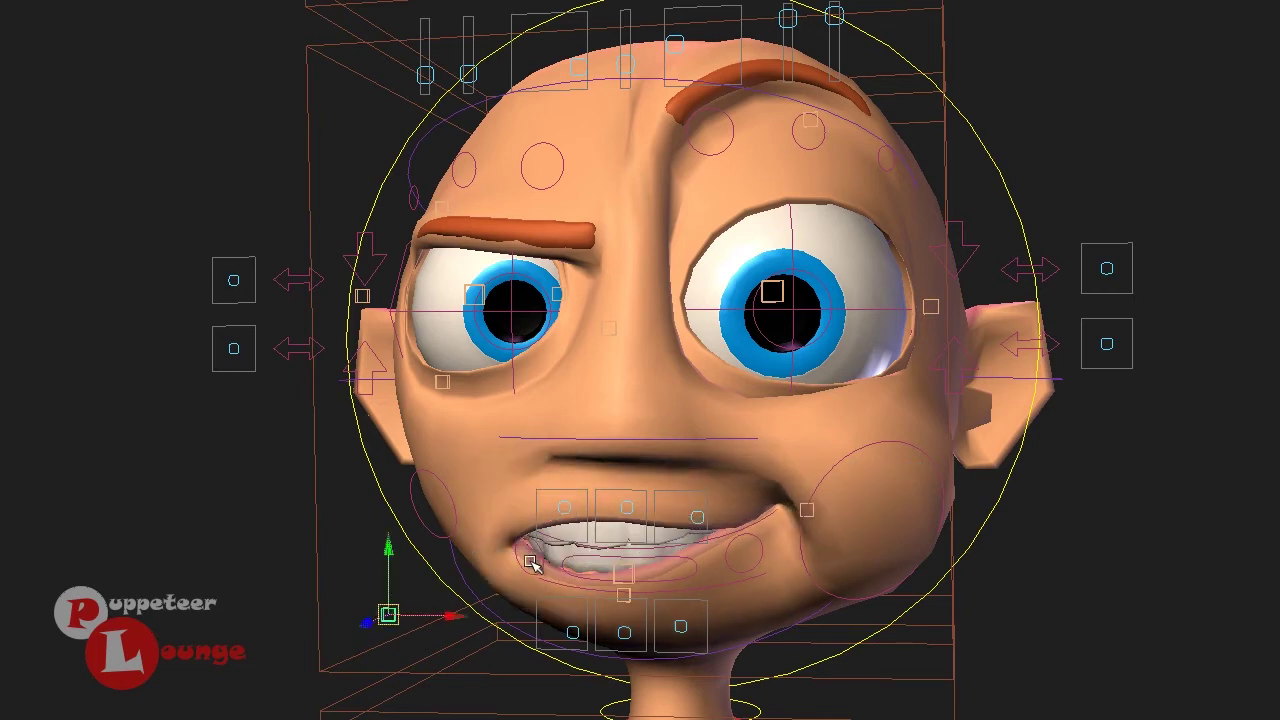
left_click_drag(780, 480, 794, 447, "alt")
left_click_drag(831, 409, 820, 425, "alt")
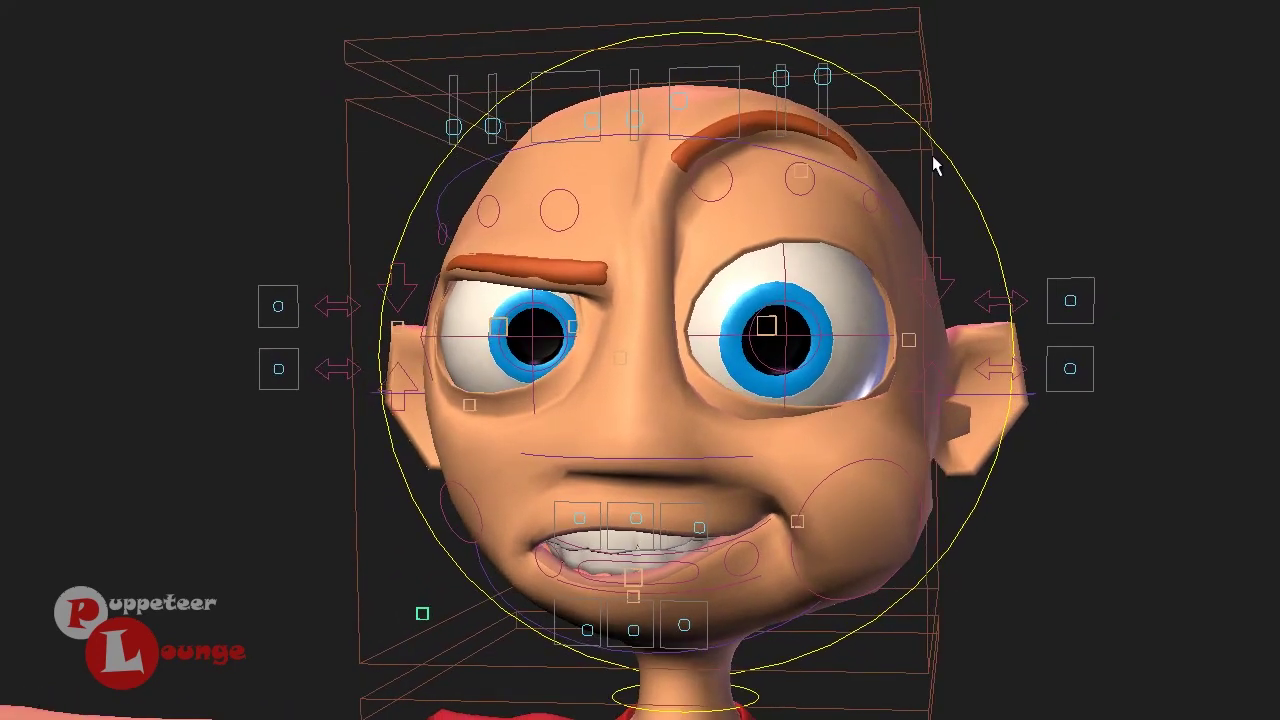
Try stretching the head with the top and bottom box controls around it, restoring their original positions.
left_click(911, 32)
key("w")
mouse_move(673, 35)
left_mouse_down()
mouse_move(683, 40)
mouse_move(676, 28)
left_mouse_up()
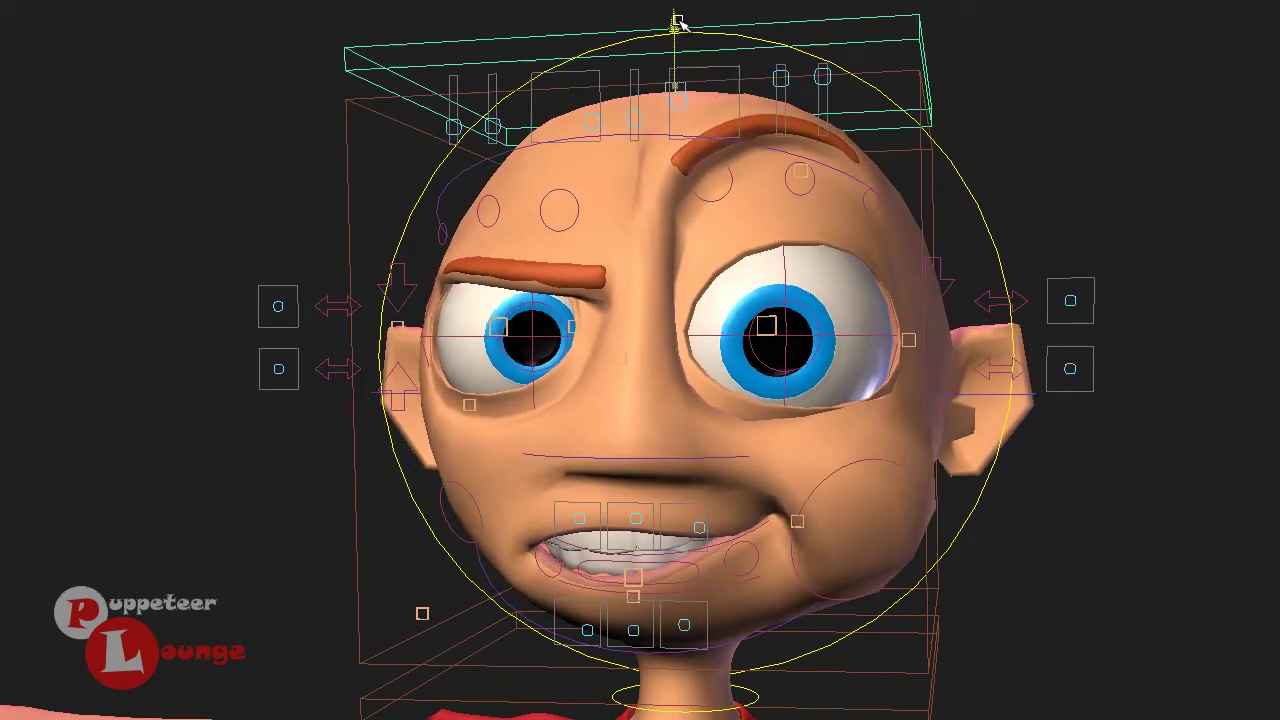
left_click_drag(936, 690, 897, 692)
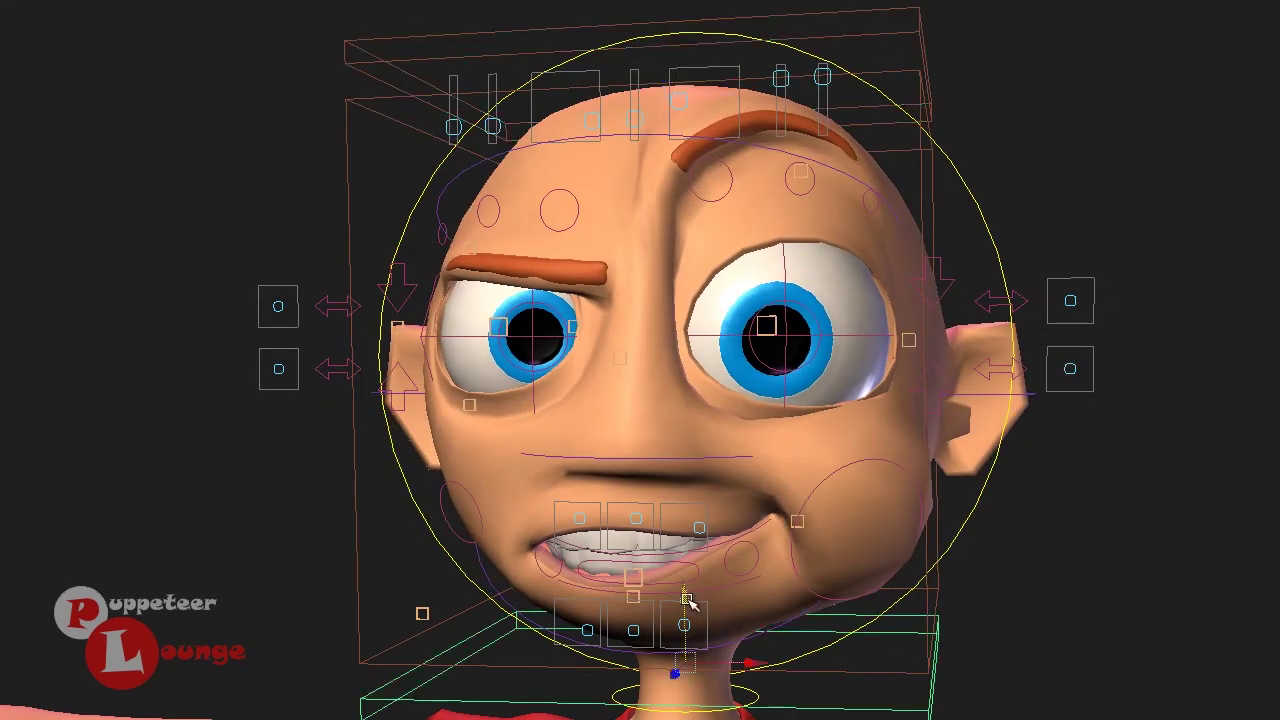
Shift the middle of the head sideways with the large box control, then try scaling it and undo the scaling.
left_click(922, 550)
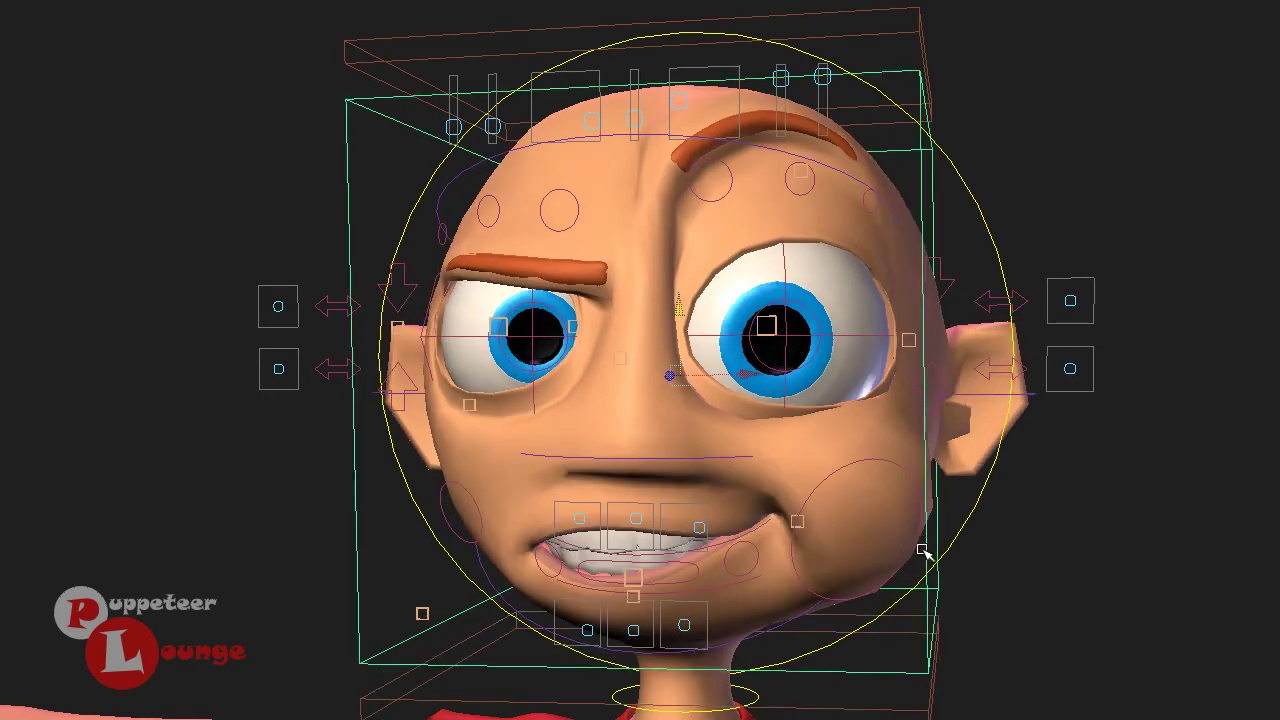
left_click_drag(673, 380, 829, 396)
key("r")
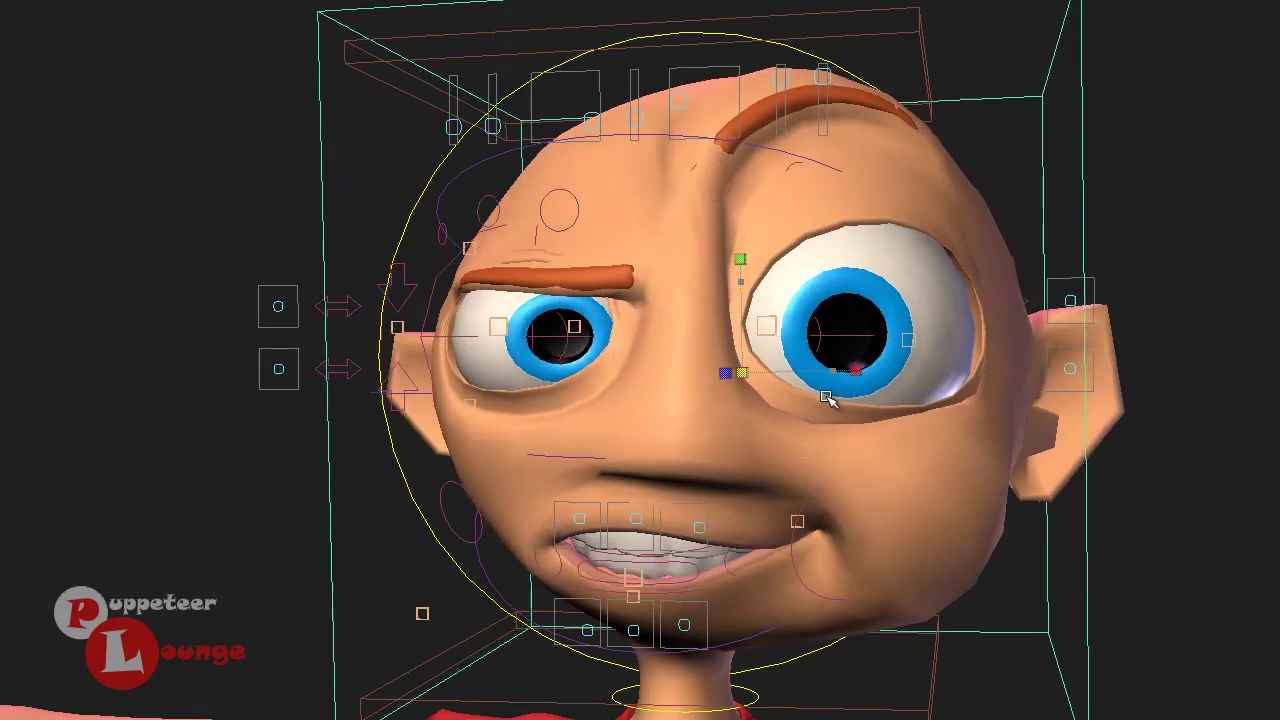
key("ctrl+z")
Try scaling the upper head with the top box control, undo that, and rotate the control to twist the head.
left_click_drag(903, 55, 904, 57)
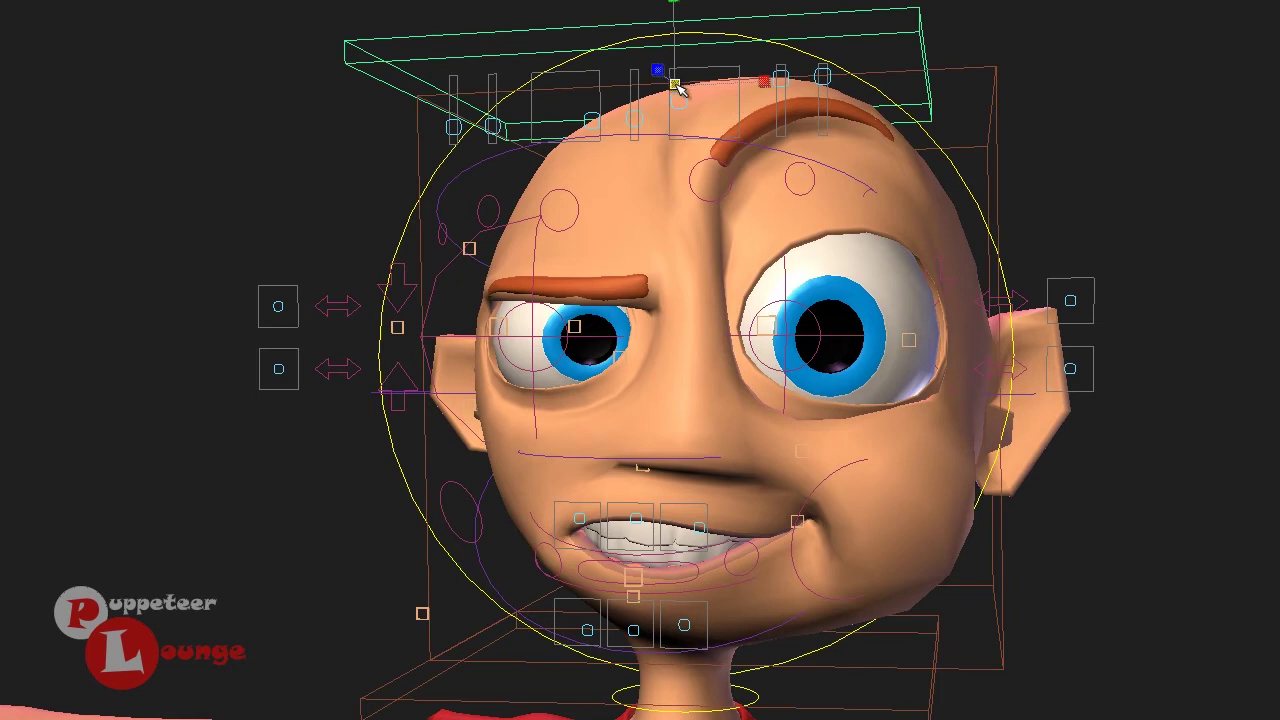
left_click_drag(676, 88, 728, 144)
key("e")
key("z")
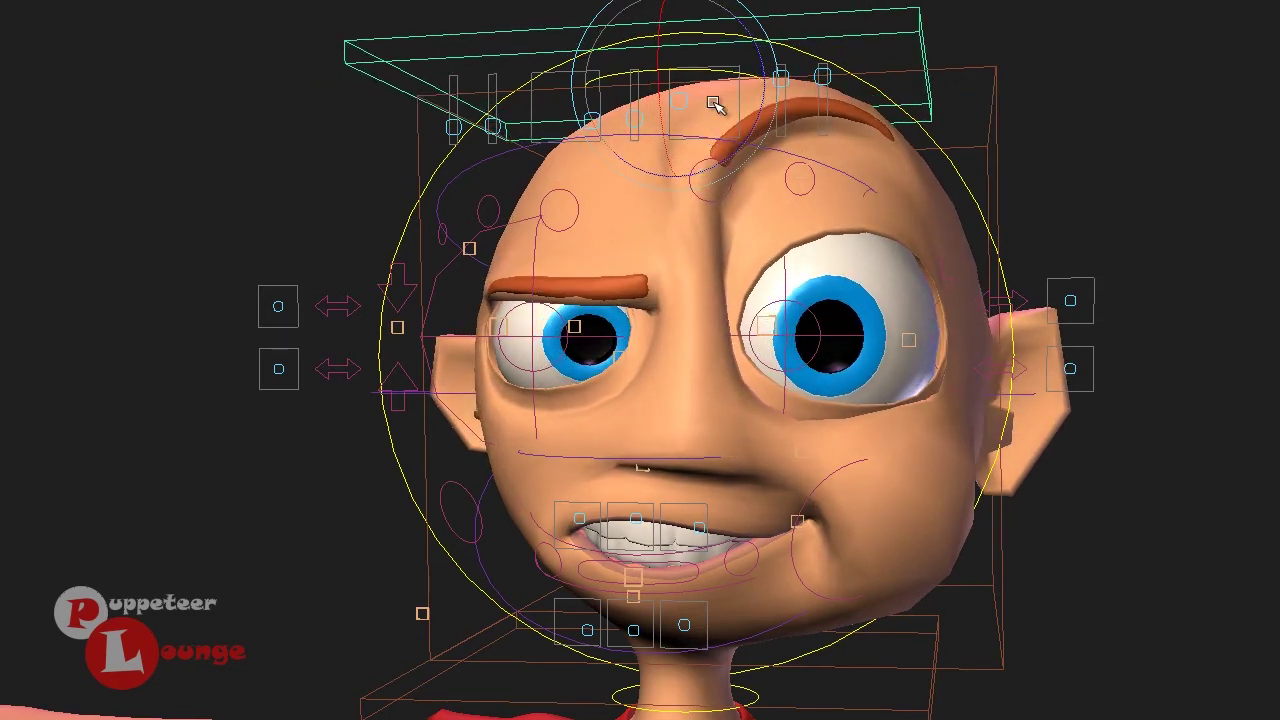
left_click_drag(706, 70, 719, 73)
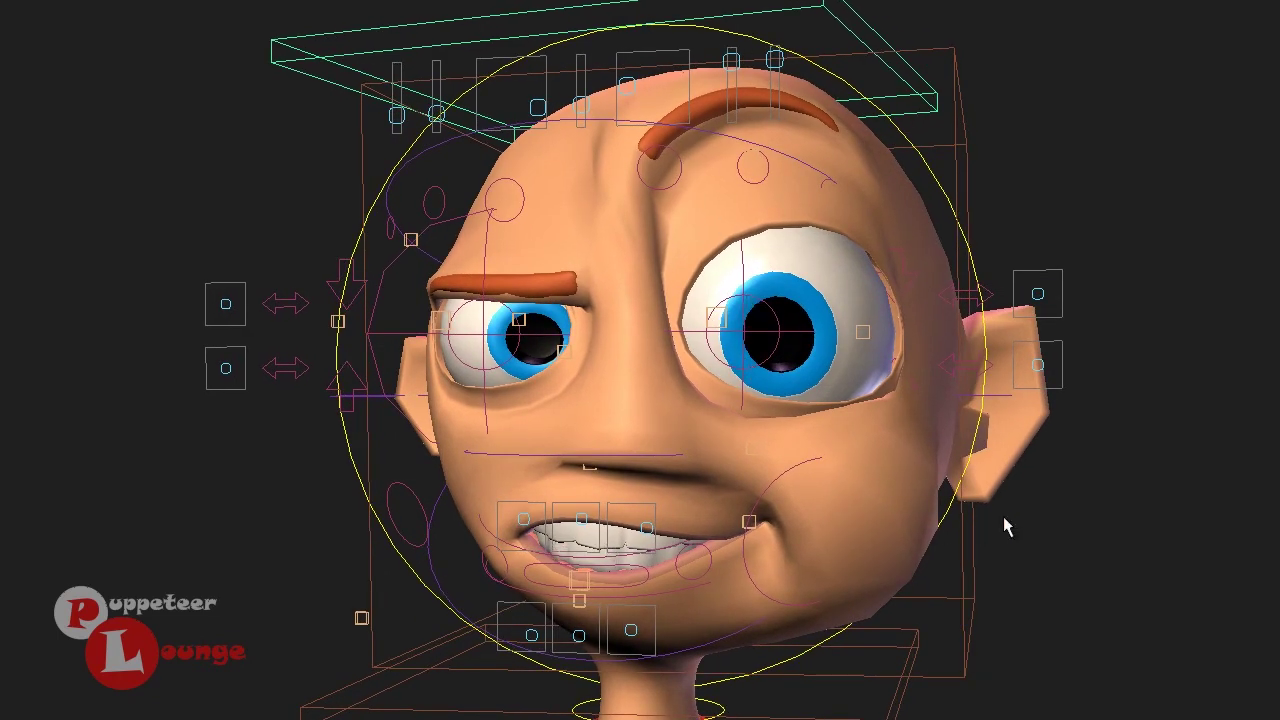
left_click(1238, 668)
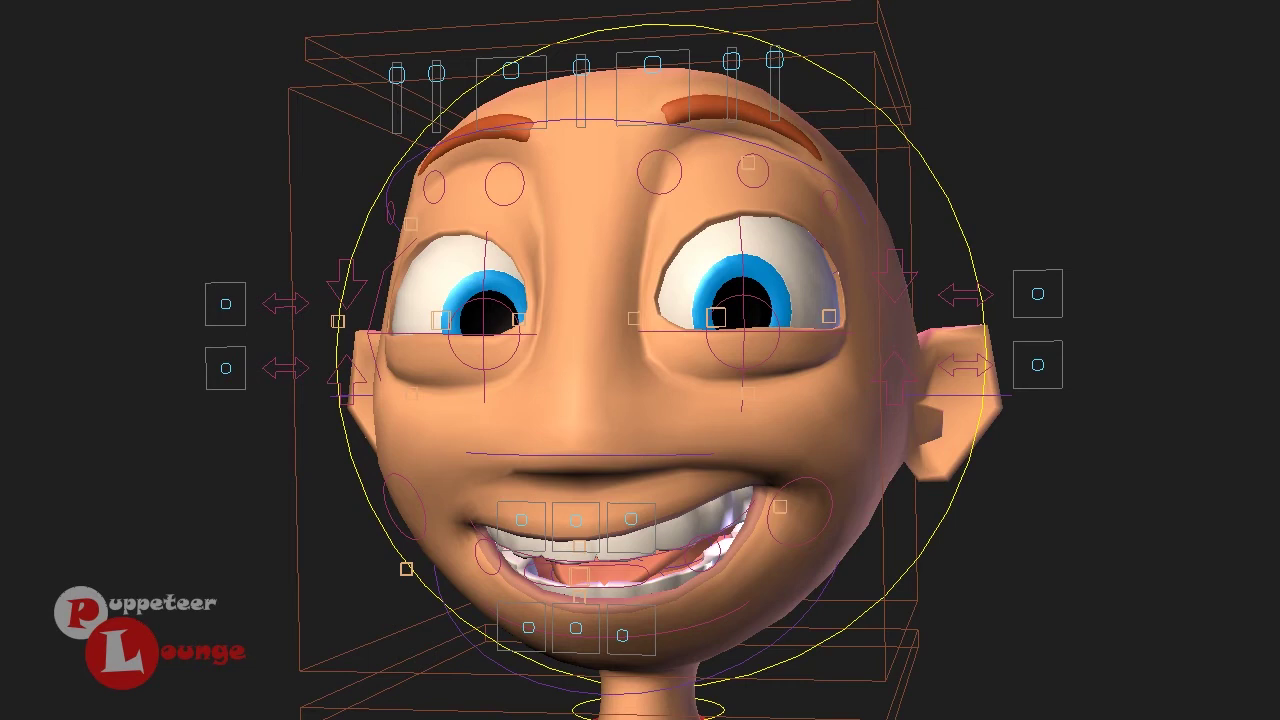
Adjust the worried left eyebrow with its inner circular control and the brow sliders above the head.
left_click(716, 548)
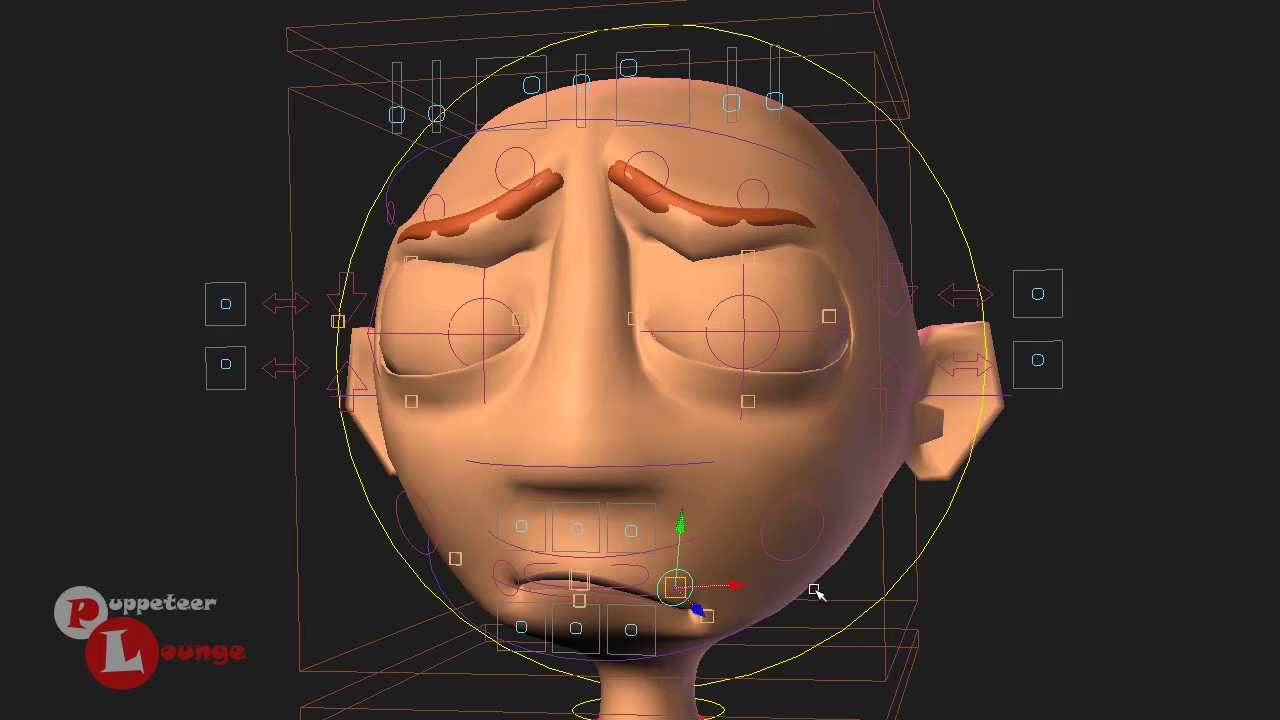
left_click(906, 630)
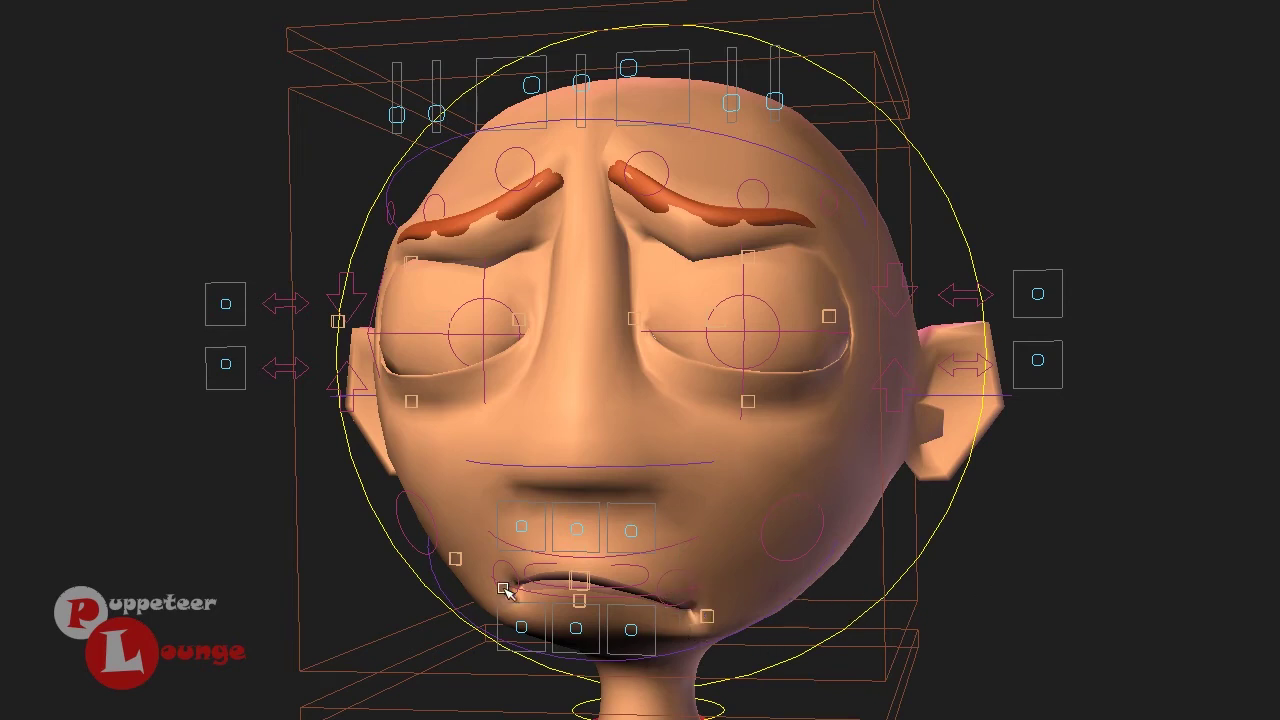
left_click(668, 172)
mouse_move(644, 173)
left_mouse_down()
mouse_move(626, 157)
mouse_move(631, 171)
left_mouse_up()
left_click(629, 72)
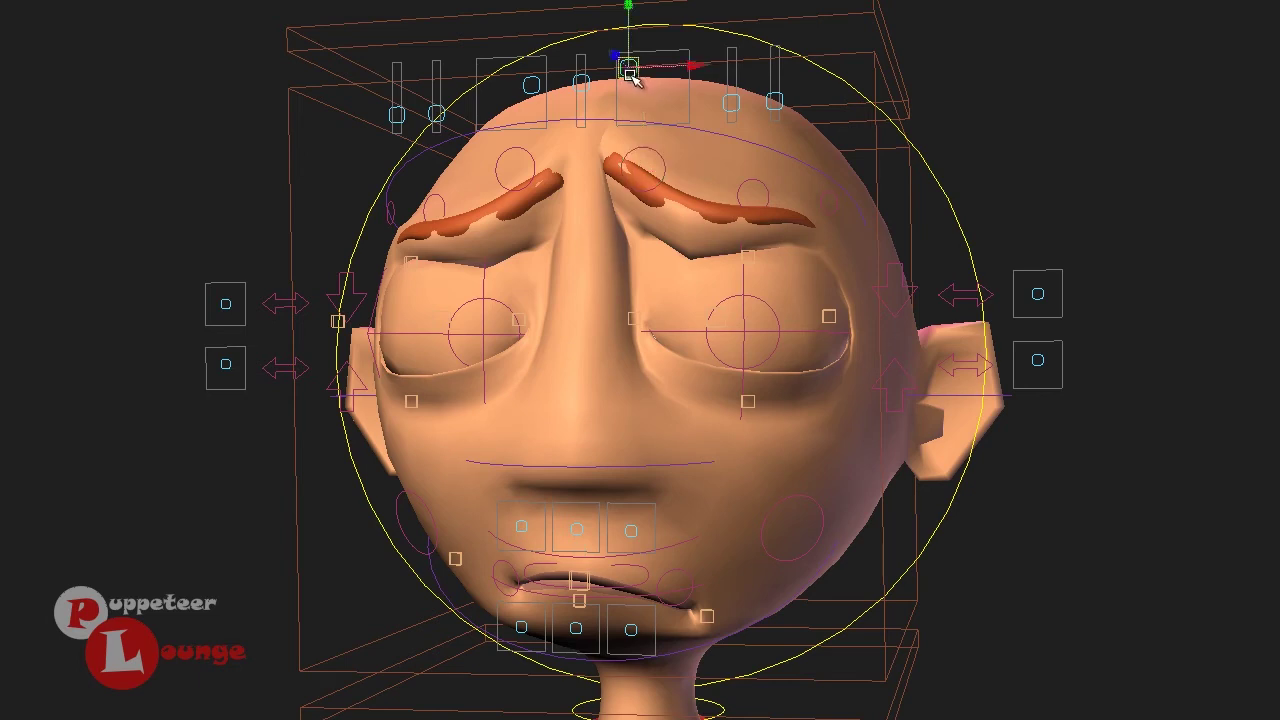
left_click_drag(625, 68, 626, 54)
left_click(732, 103)
left_click_drag(733, 104, 732, 92)
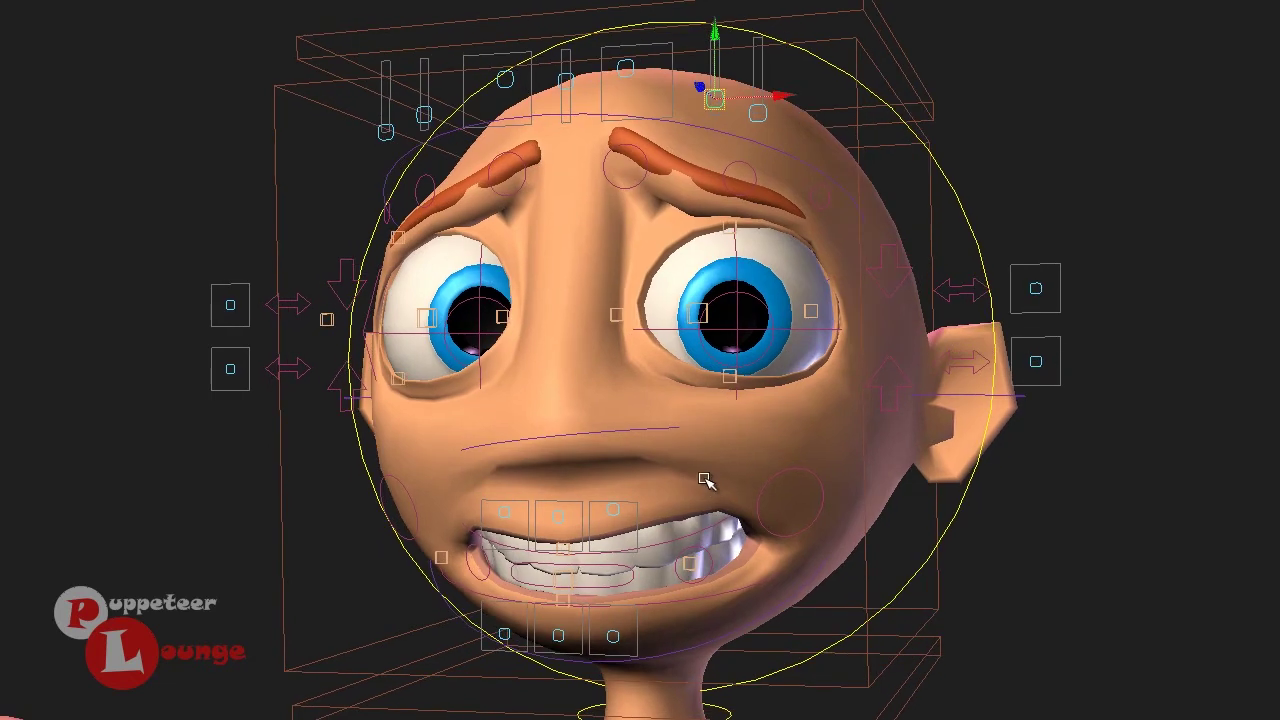
Scale the left eye up and the right eye down with their central square controls.
left_click(698, 314)
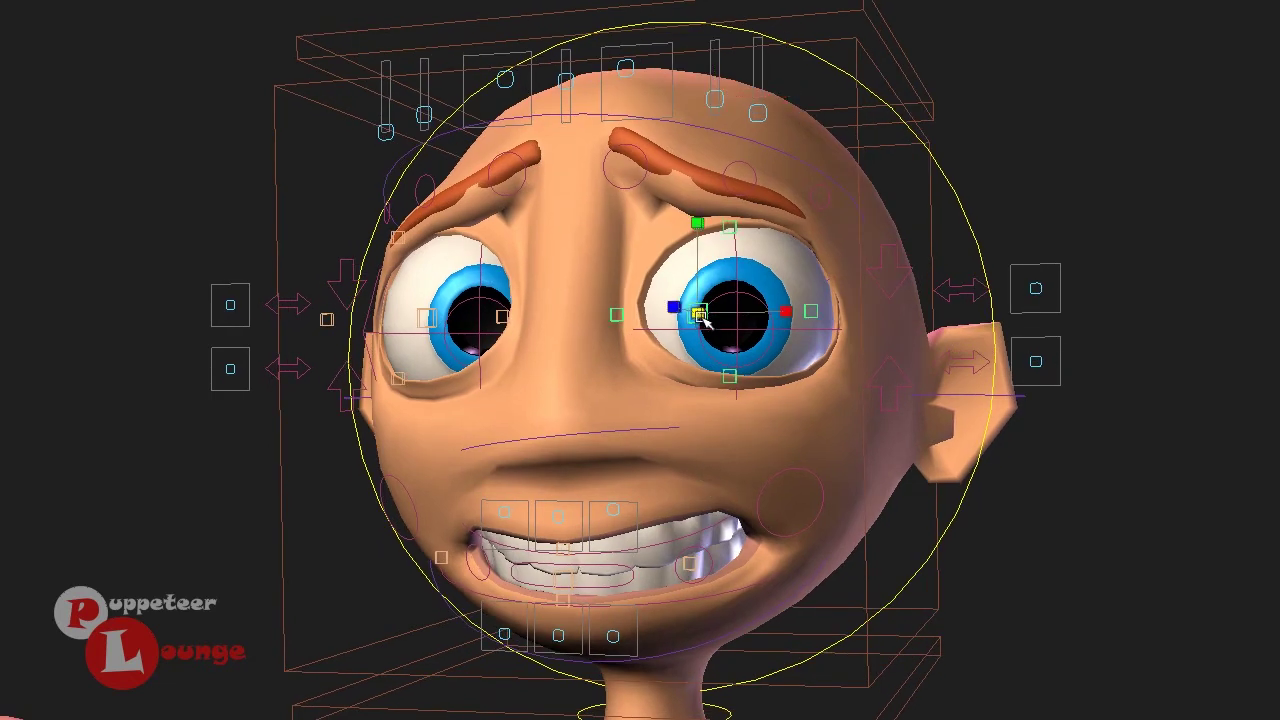
mouse_move(703, 317)
left_mouse_down()
mouse_move(740, 311)
mouse_move(696, 317)
mouse_move(718, 319)
left_mouse_up()
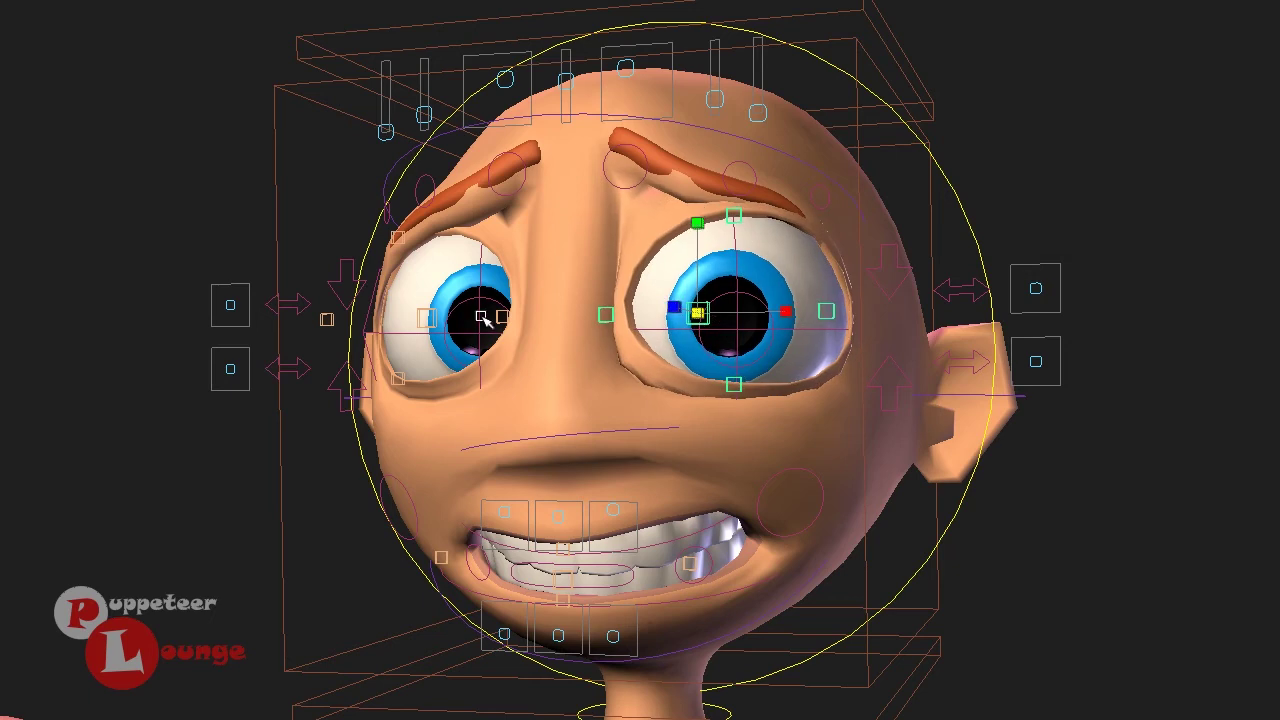
left_click(427, 316)
left_click_drag(427, 317, 413, 319)
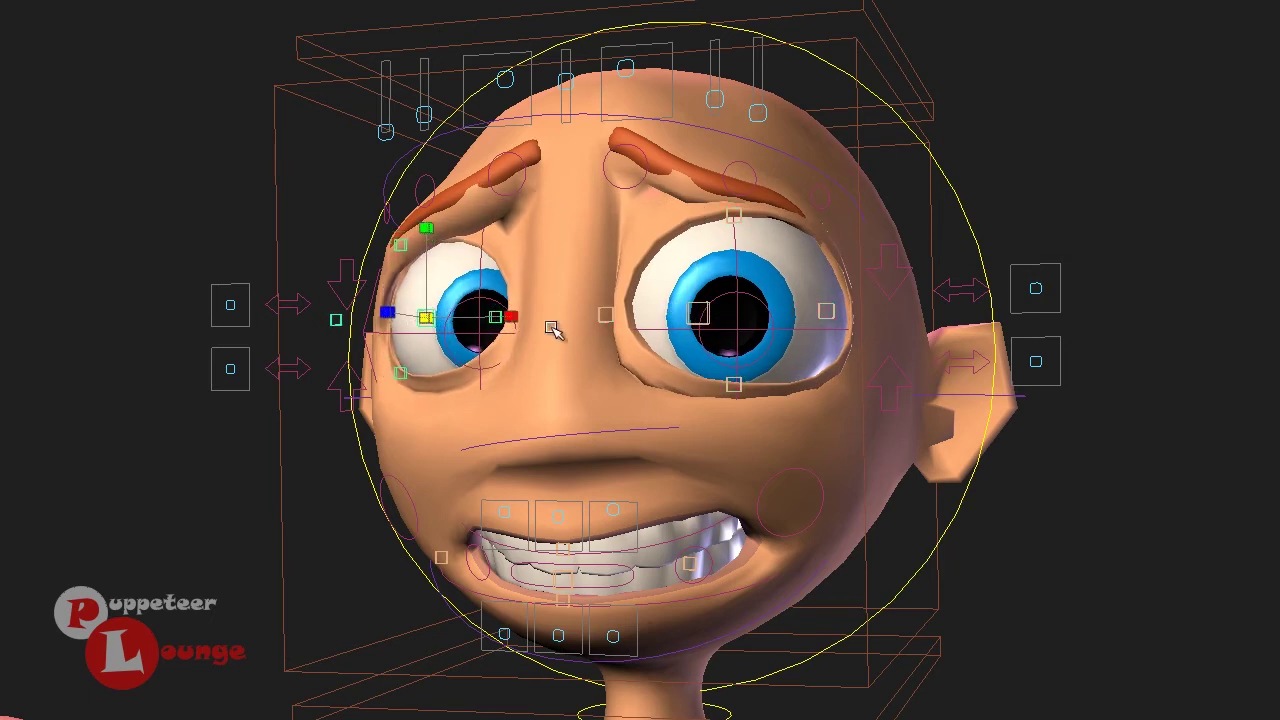
Shift the upper head in depth with the top box control and examine the puffed-cheek pose from slightly different angles.
left_click(869, 13)
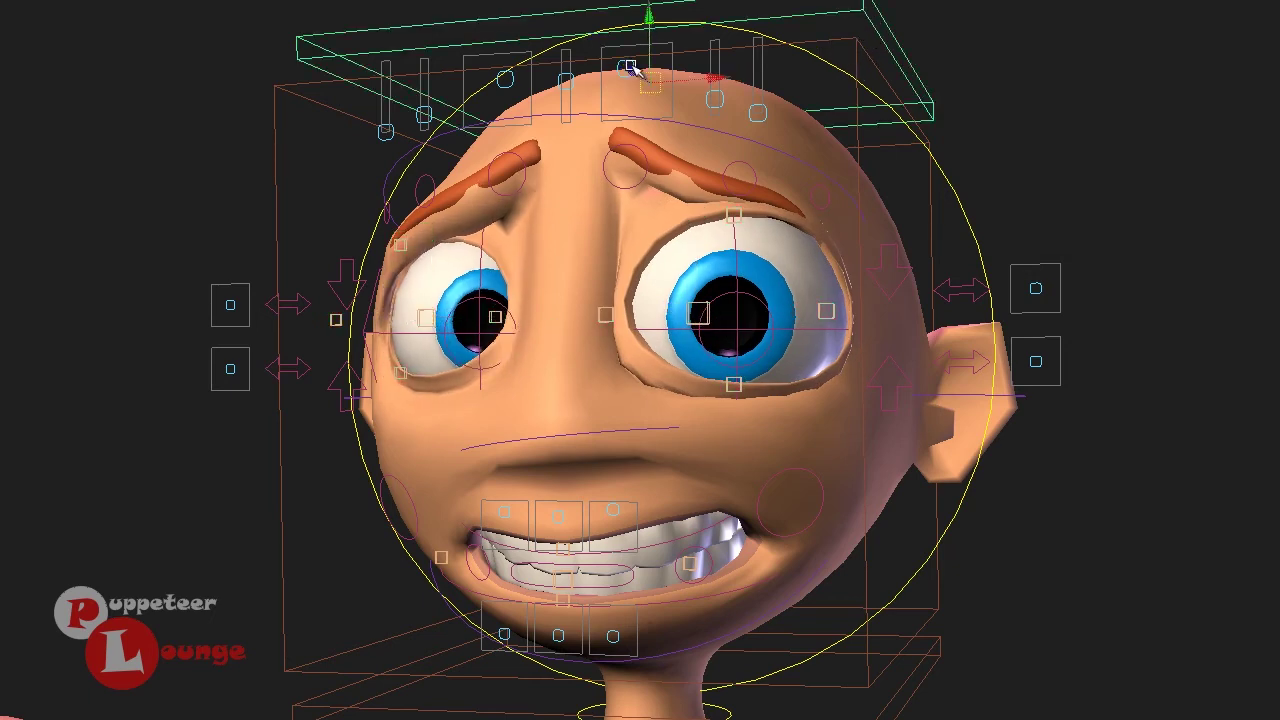
left_click_drag(632, 68, 690, 84)
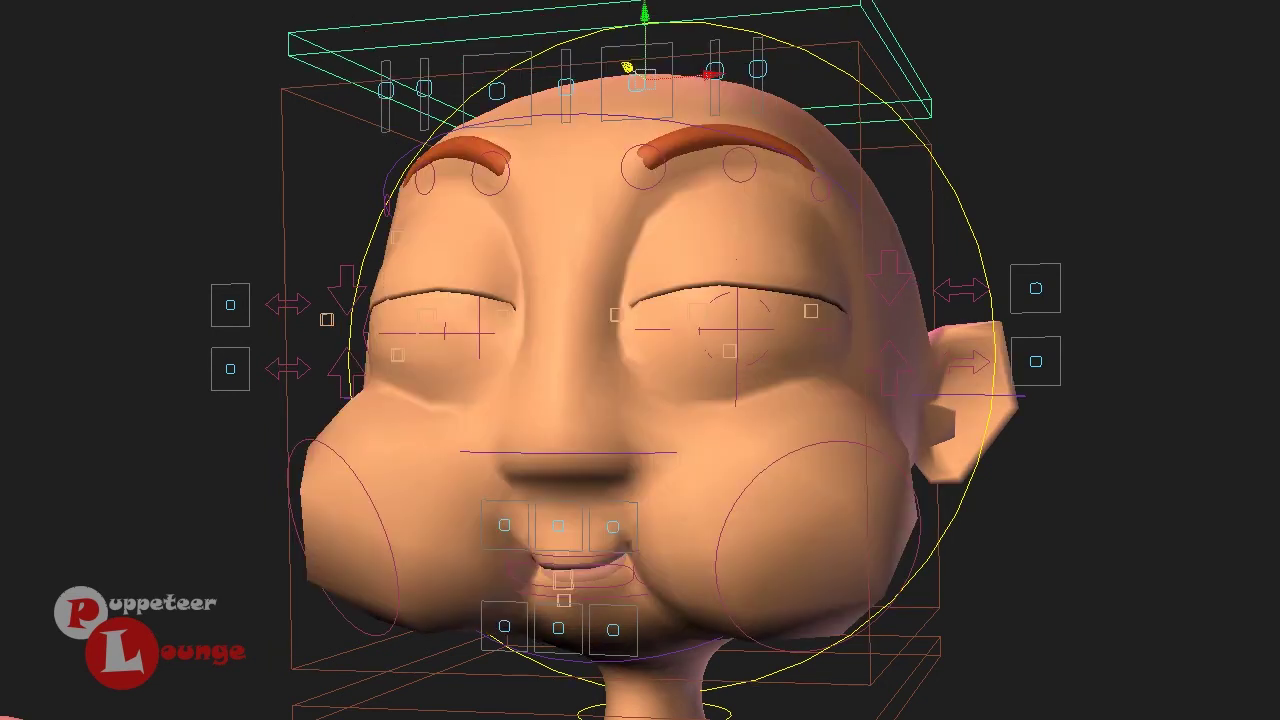
left_click_drag(841, 491, 850, 494, "alt")
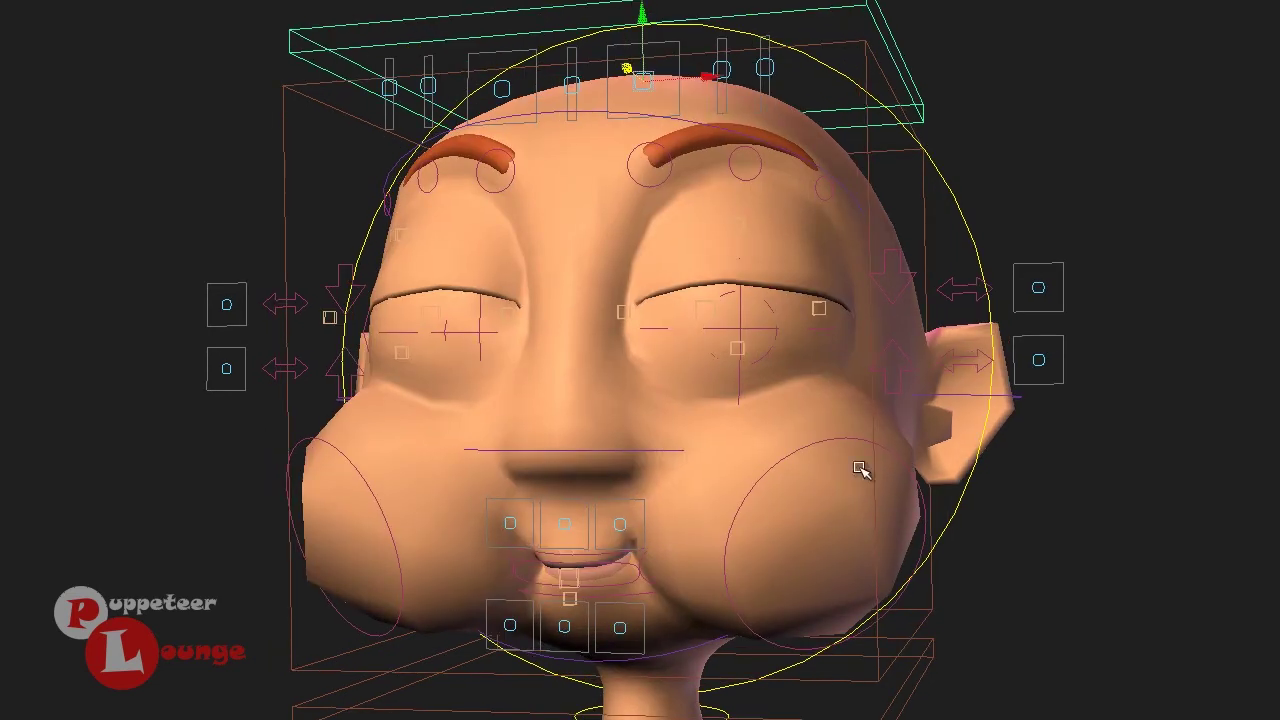
mouse_move(515, 471)
left_mouse_down("alt")
mouse_move(537, 463)
mouse_move(514, 491)
left_mouse_up("alt")
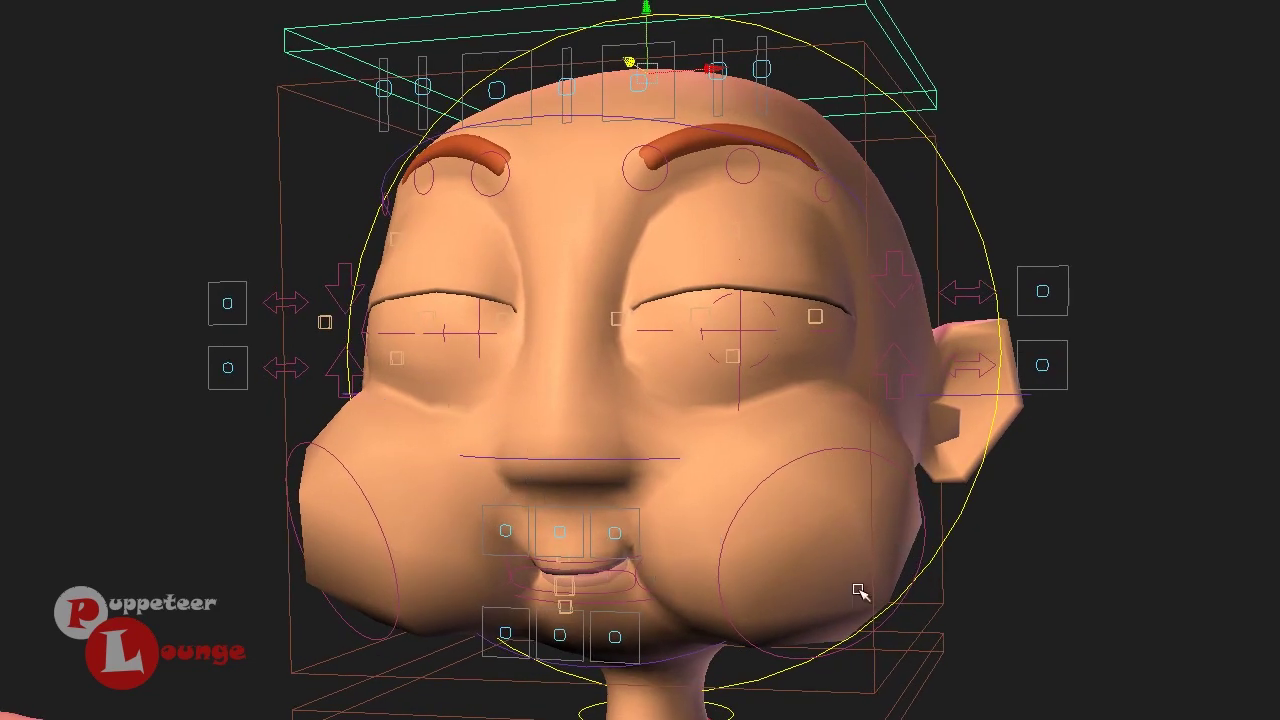
Deselect the left eye control and display the head mesh with smooth preview.
left_click(740, 370)
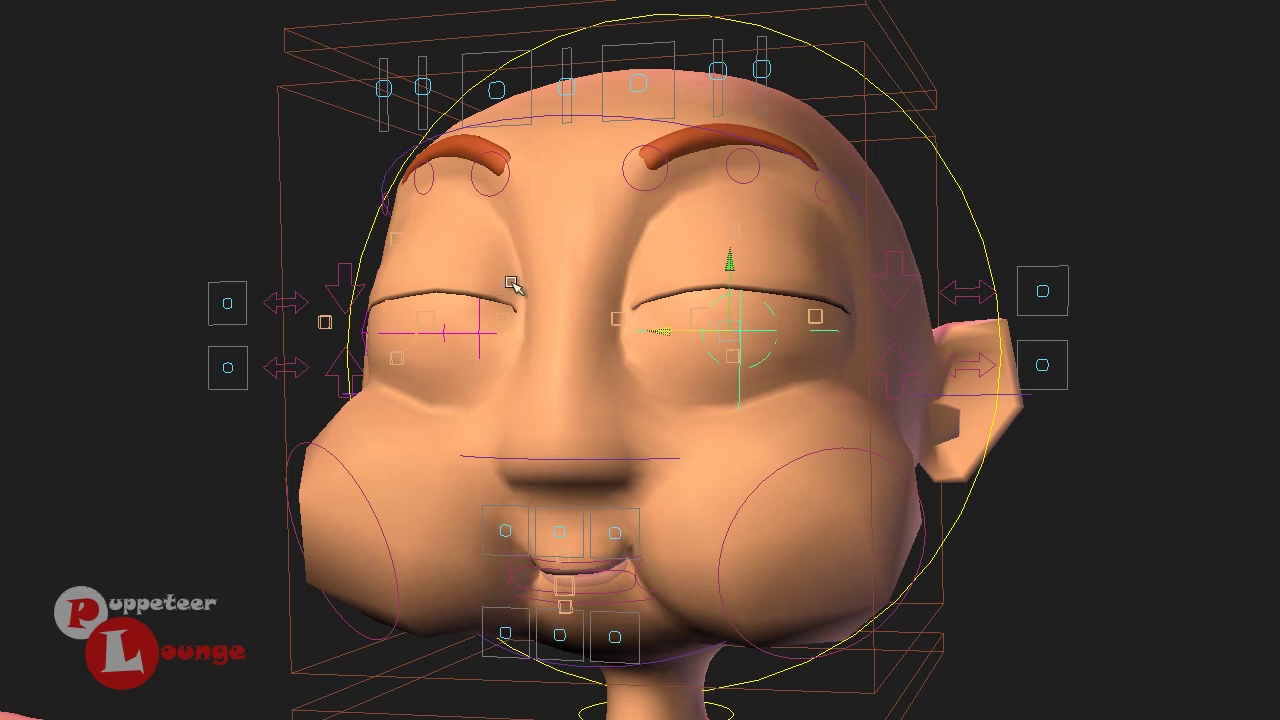
left_click(528, 214)
key("3")
left_click(1115, 604)
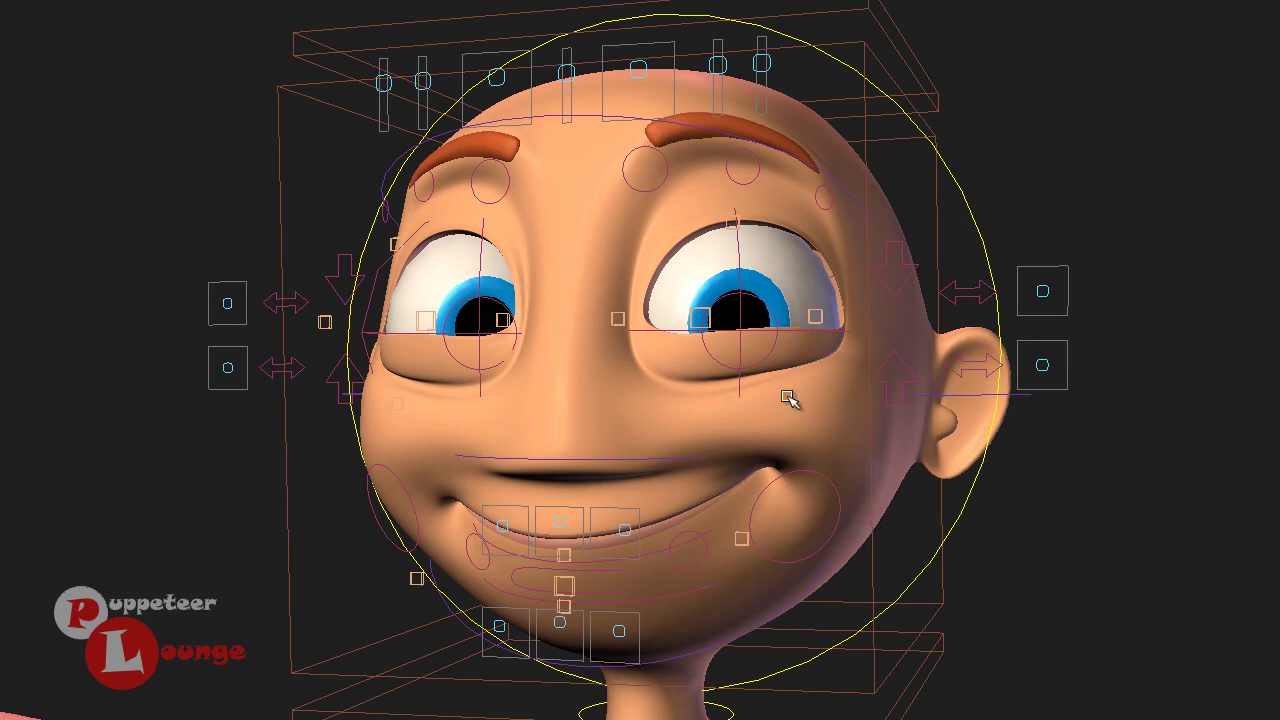
Adjust the left cheek's volume by moving its circular control in depth, then clear the selection.
left_click(839, 497)
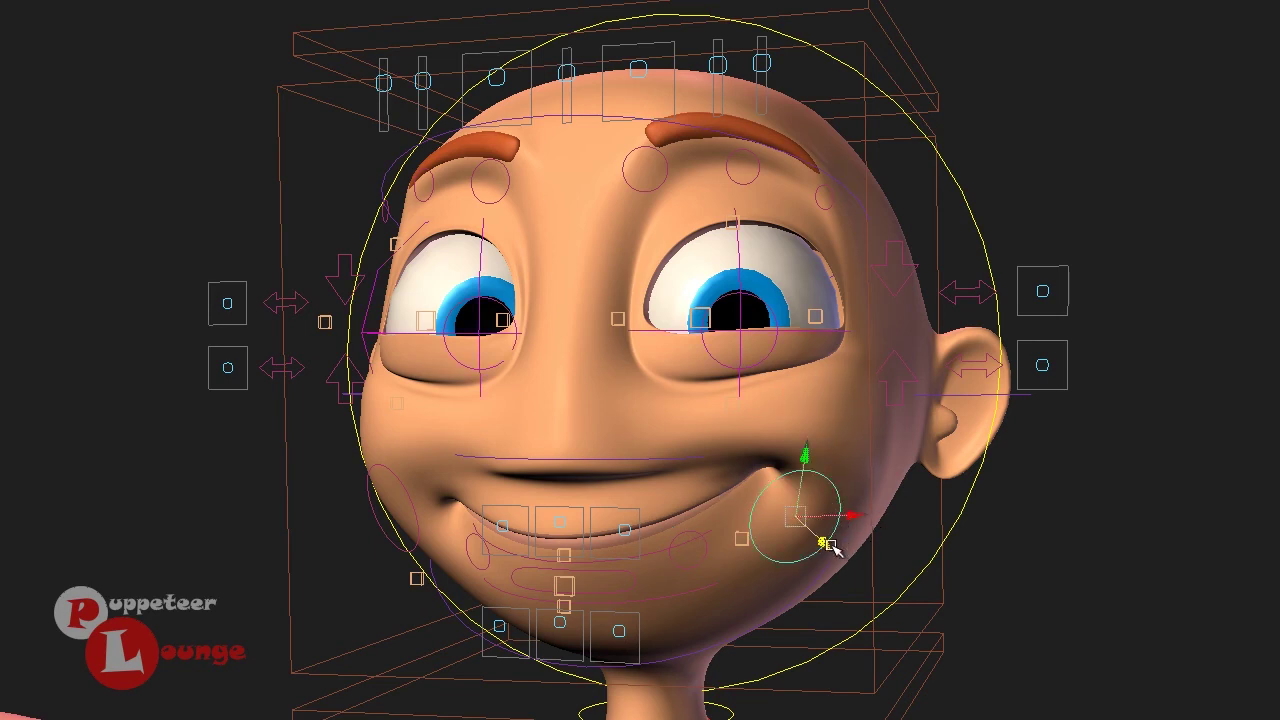
left_click_drag(830, 545, 839, 547)
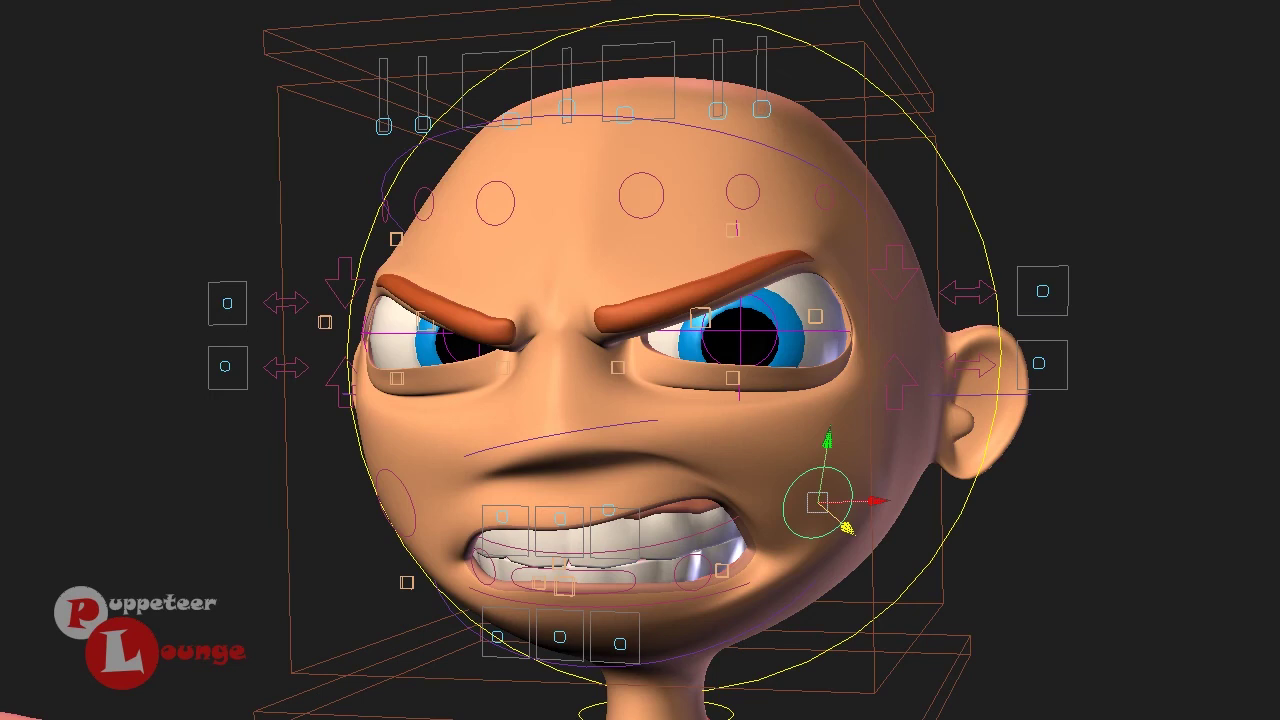
left_click(1040, 557)
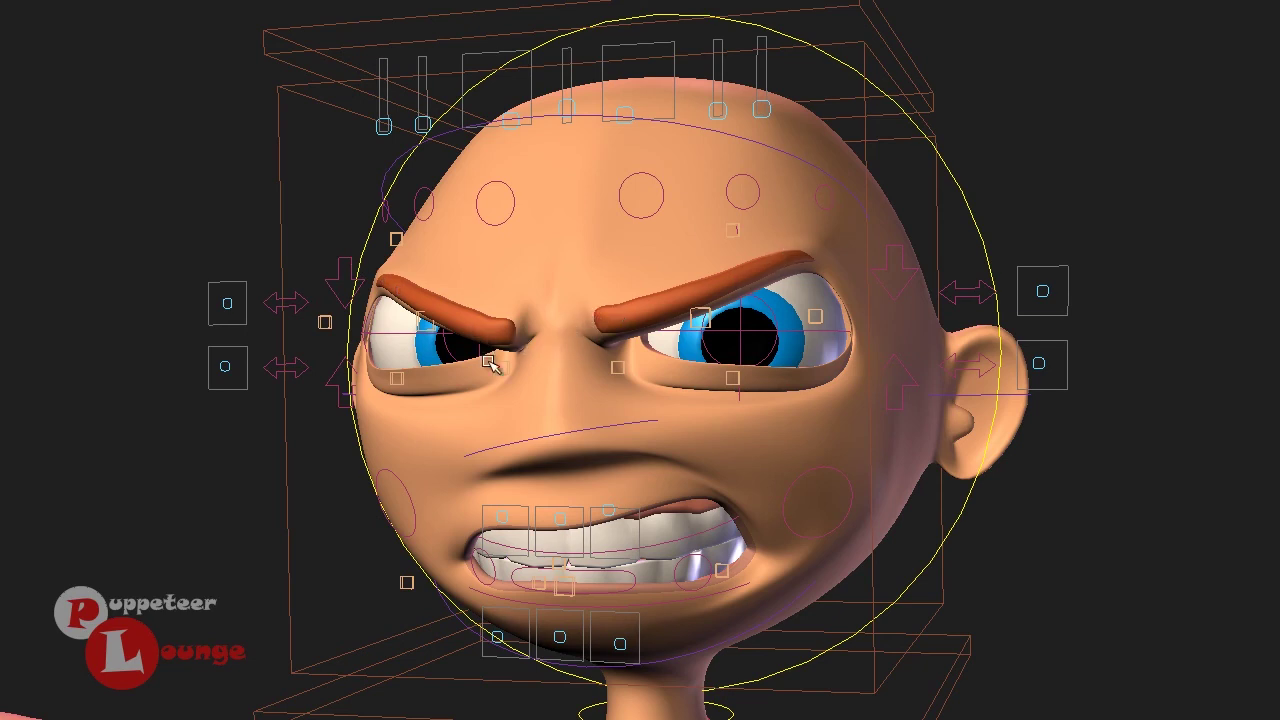
Raise the left eye's inner corner control slightly and lower the centre brow slider to crease the nose bridge.
left_click(618, 366)
key("w")
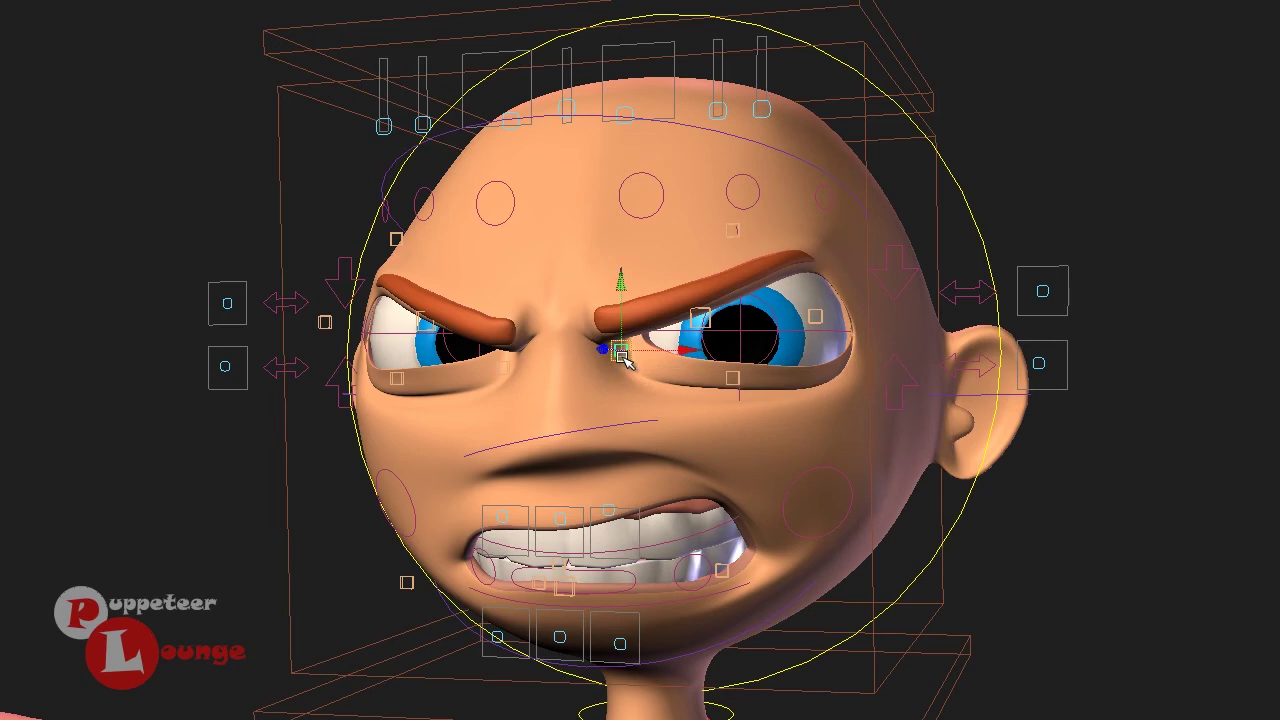
left_click(566, 97)
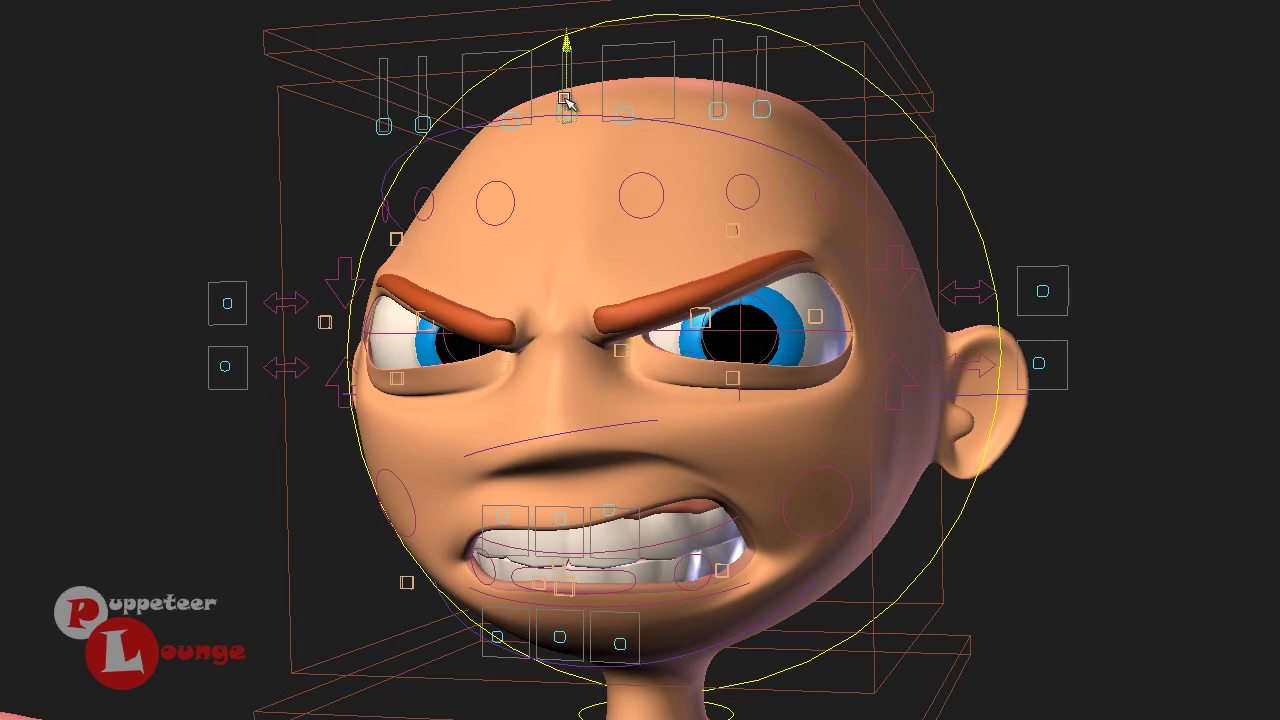
left_click_drag(566, 97, 566, 124)
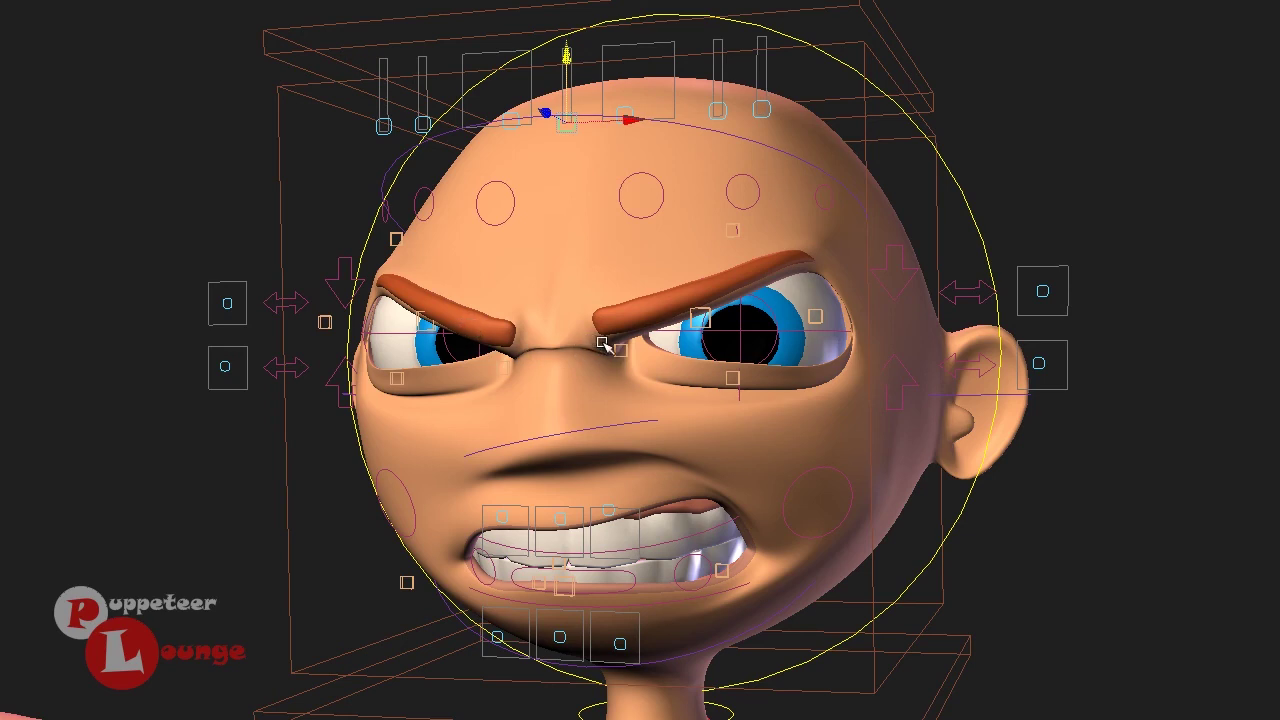
Stretch the angry head upward and squash it downward by moving the top box control vertically.
left_click(706, 18)
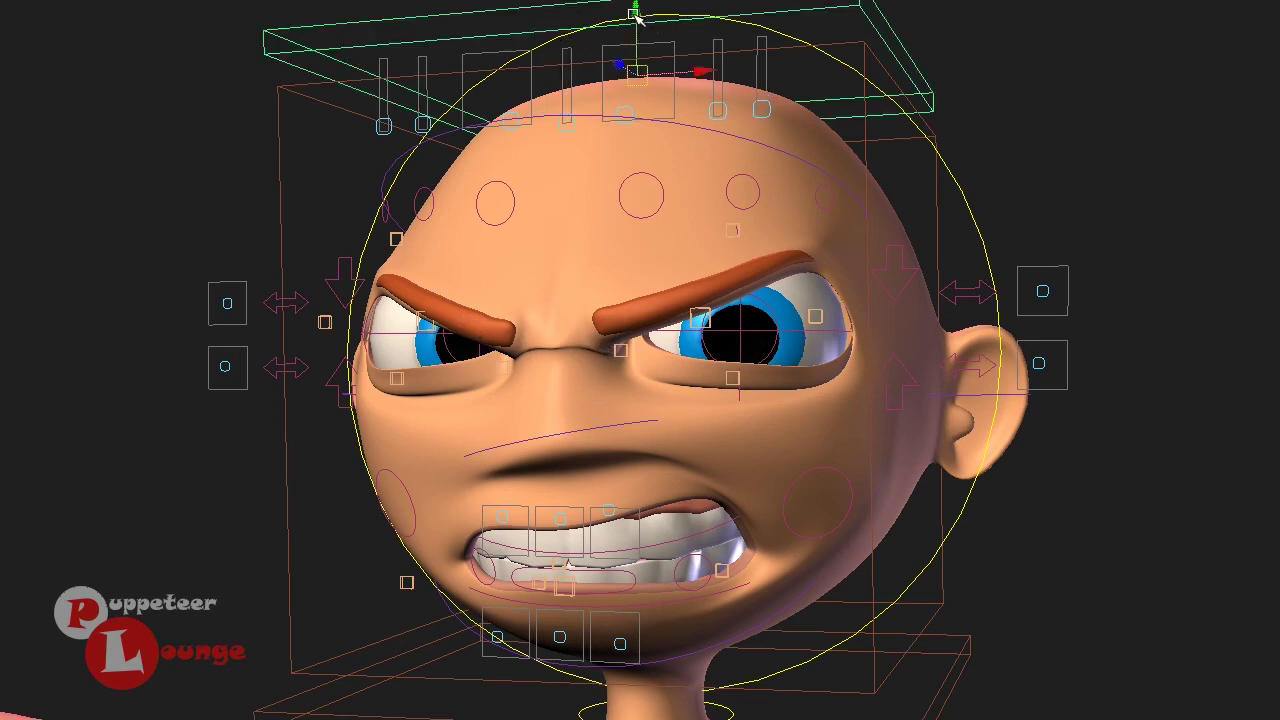
left_click_drag(637, 12, 652, 2)
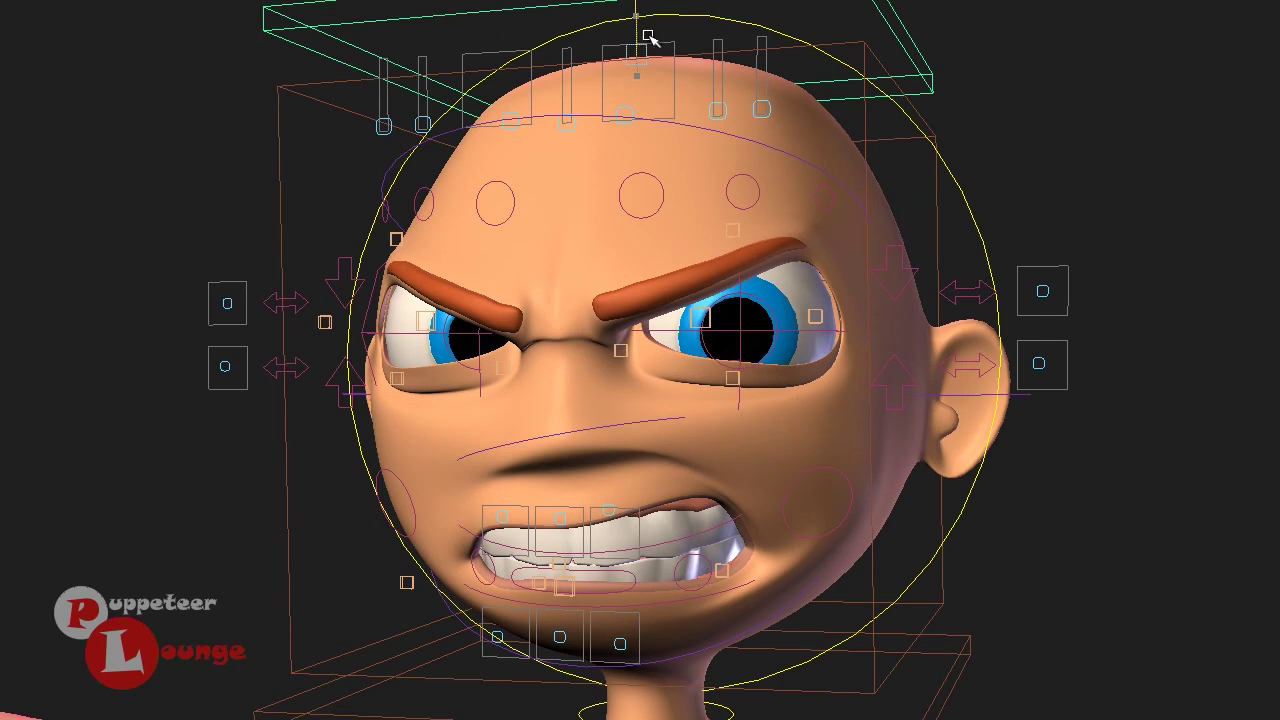
left_click_drag(650, 37, 650, 37)
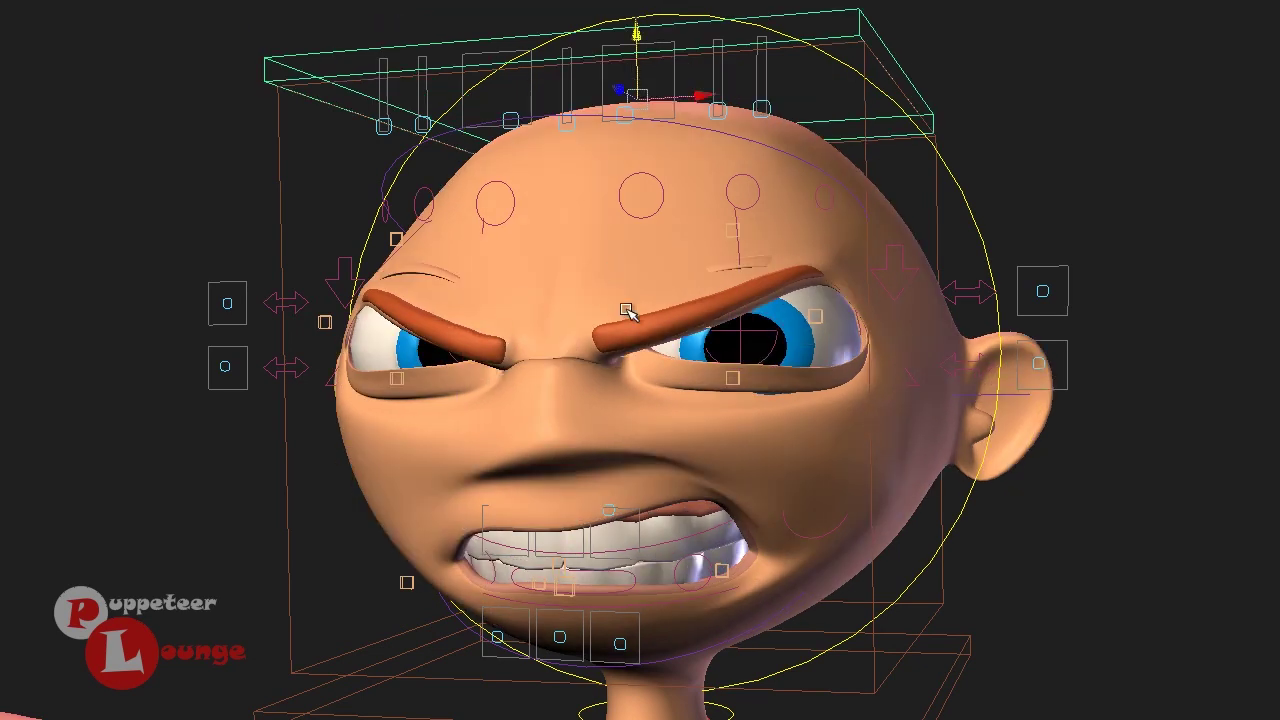
left_click_drag(640, 24, 637, 17)
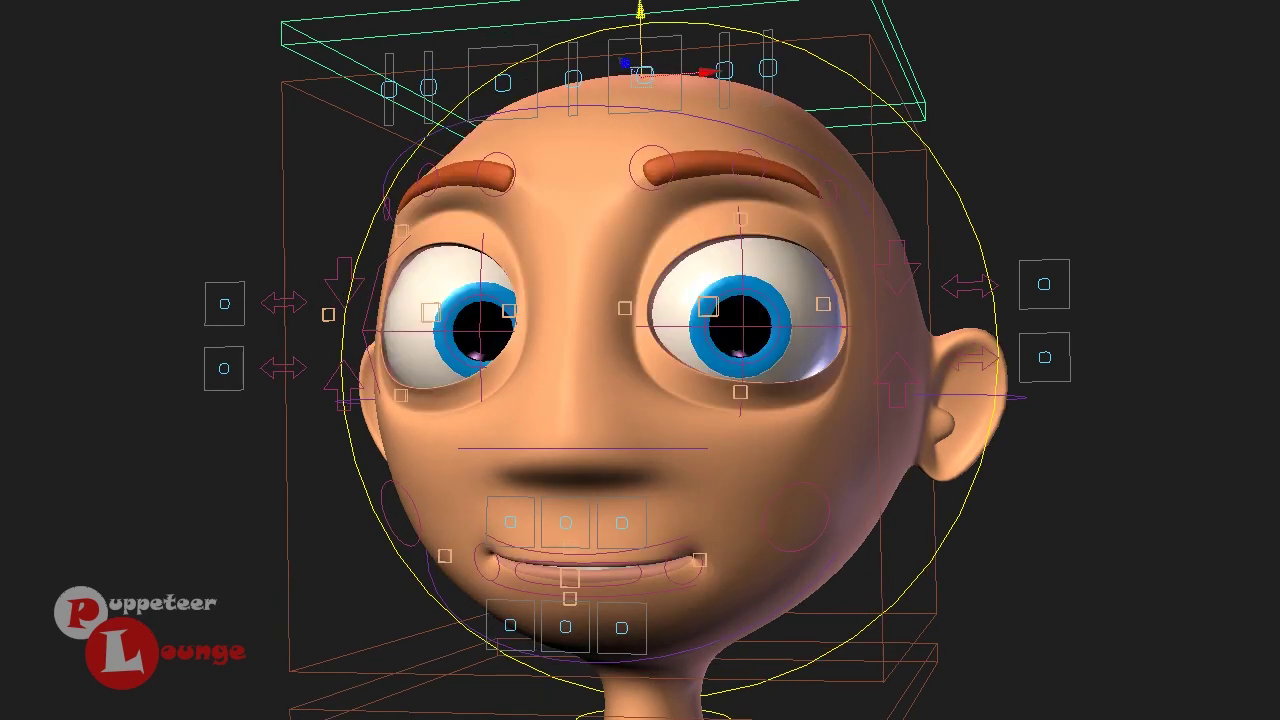
left_click_drag(735, 328, 725, 331, "alt")
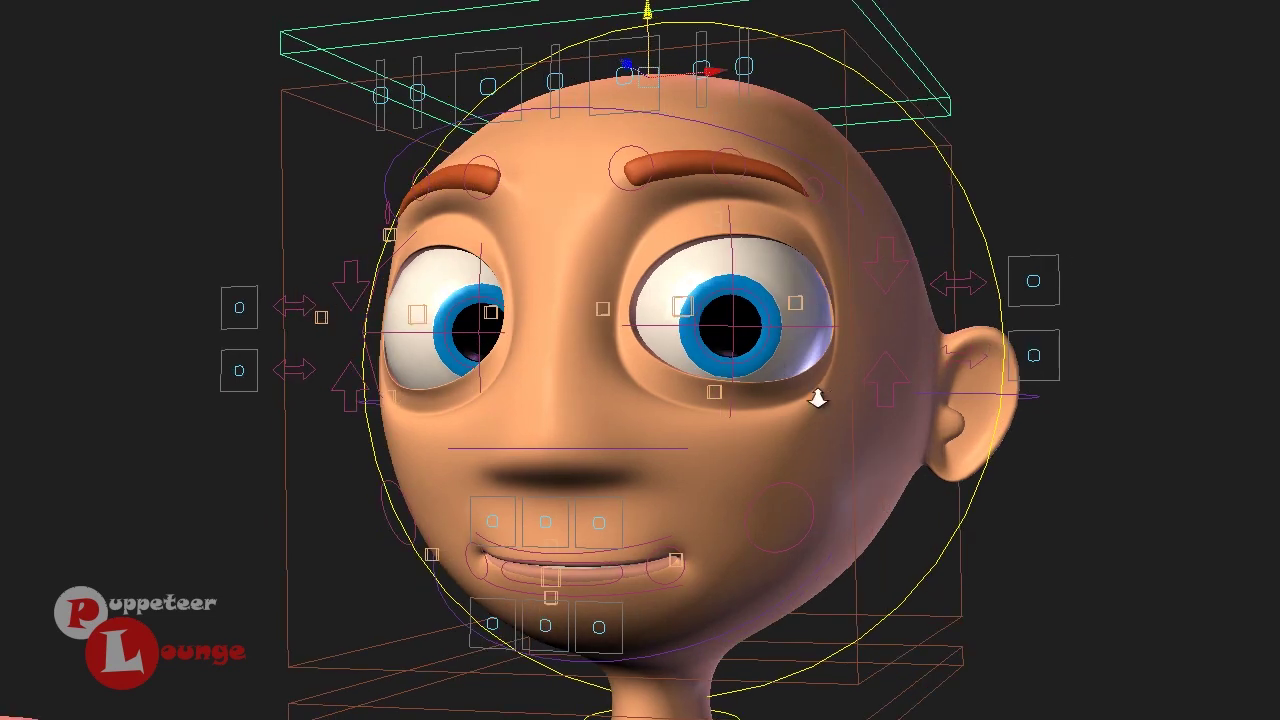
left_click_drag(817, 397, 800, 398, "alt")
left_click_drag(459, 449, 477, 458)
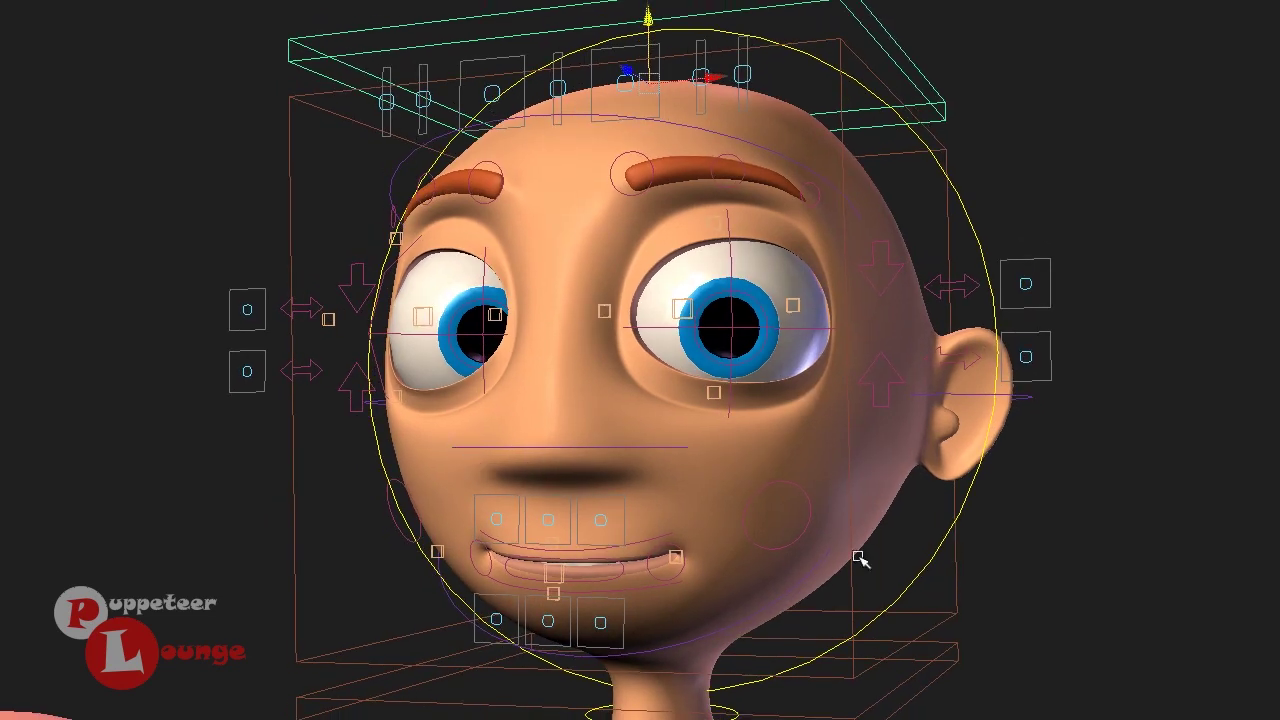